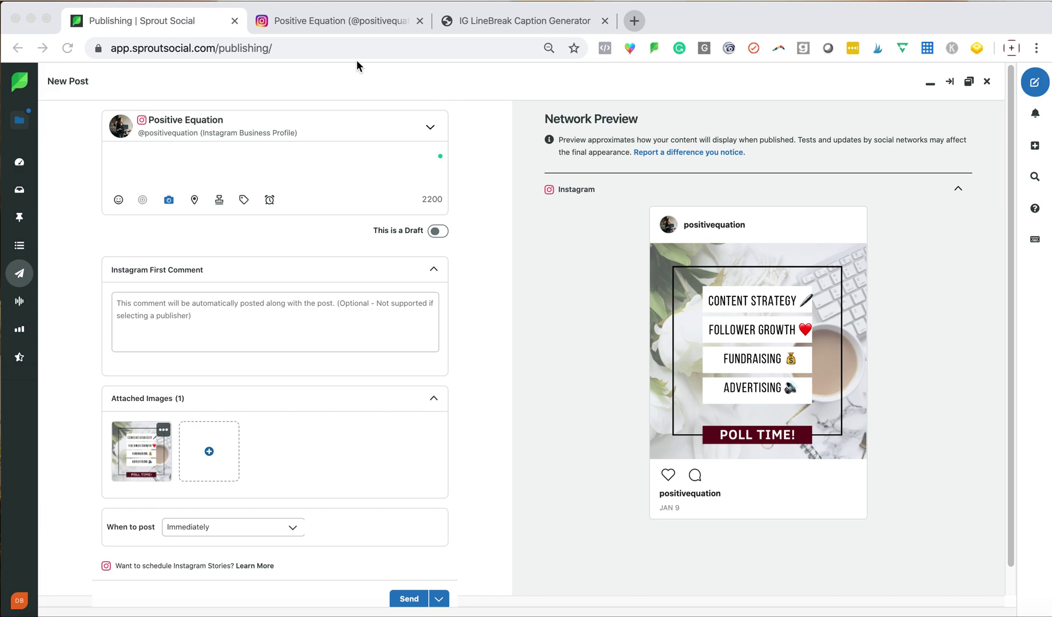
# - Refocus the browser and open the Sprout navigation panel to reach the Dashboard
pyautogui.click(21, 126)
pyautogui.click(21, 123)
# - Open Reports Home from the dashboard and browse the Sprout Reports cards
pyautogui.click(23, 86)
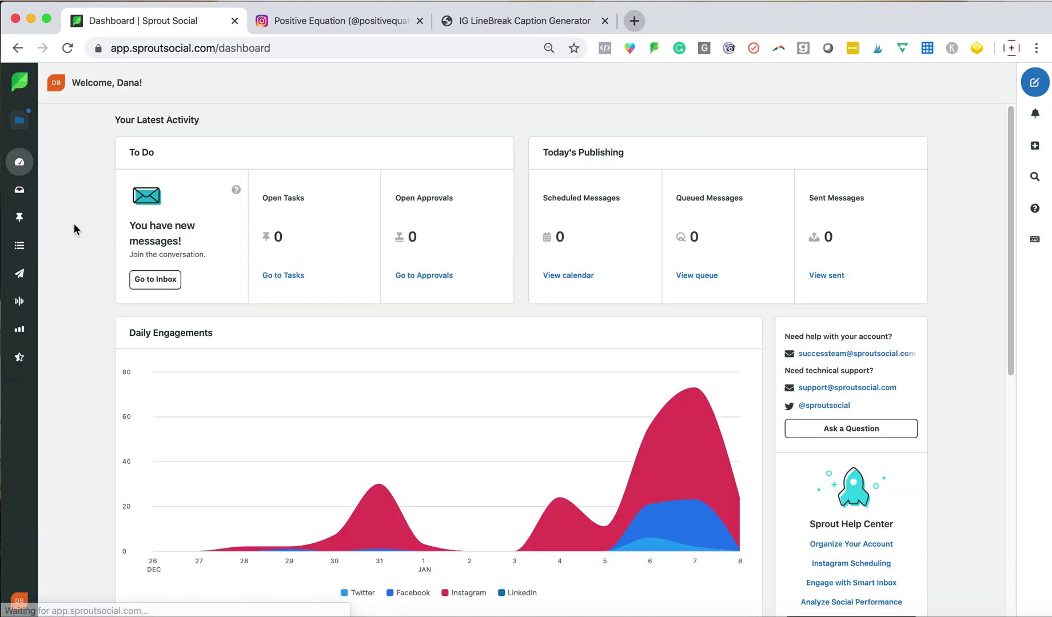
pyautogui.moveTo(23, 315)
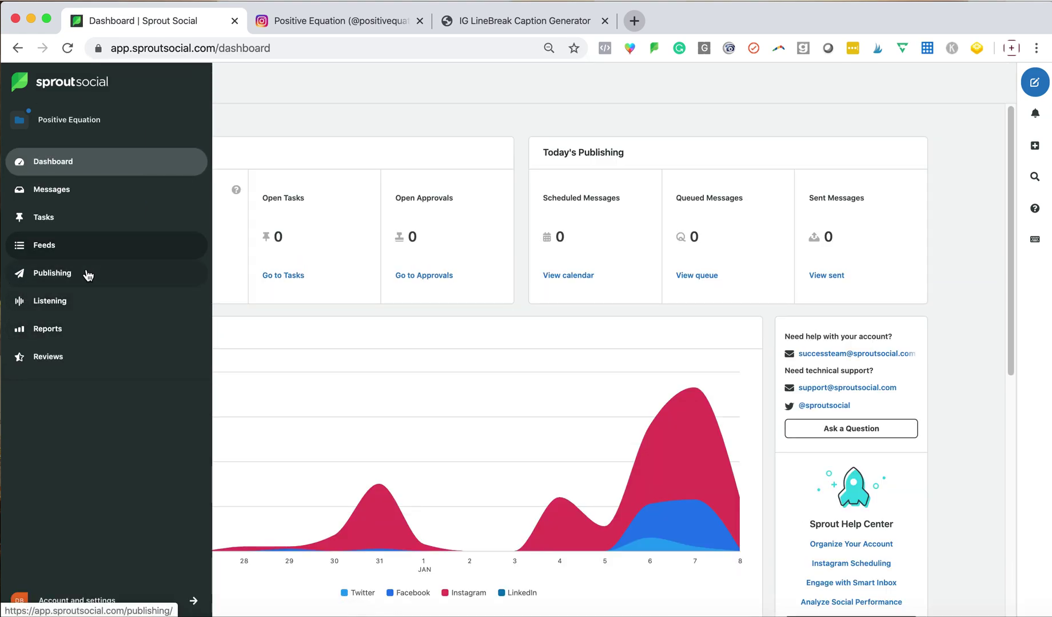
pyautogui.click(66, 334)
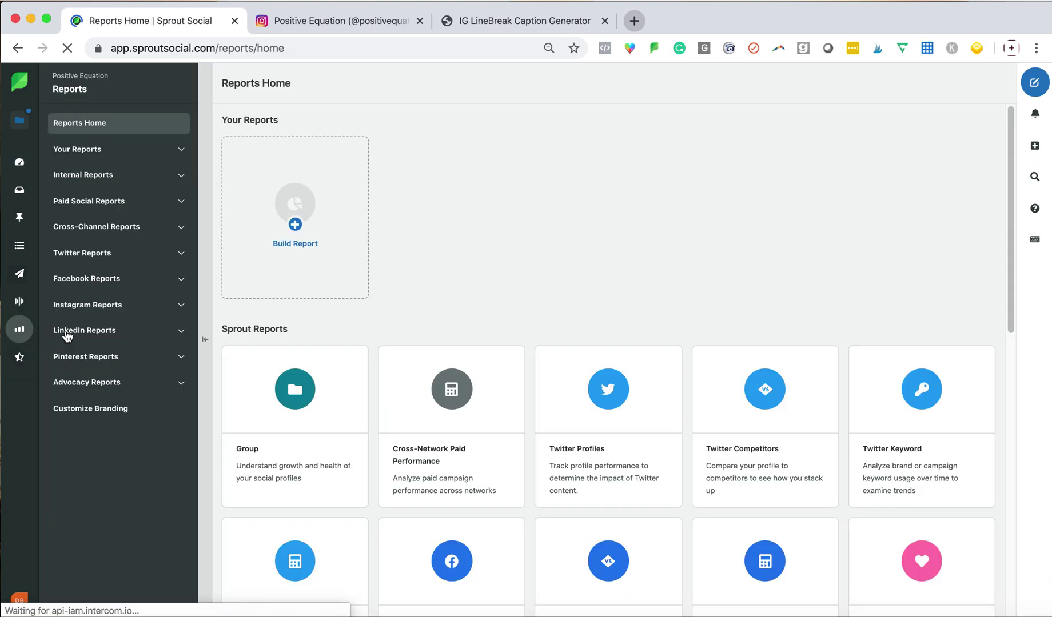
pyautogui.scroll(-5, 460, 260)
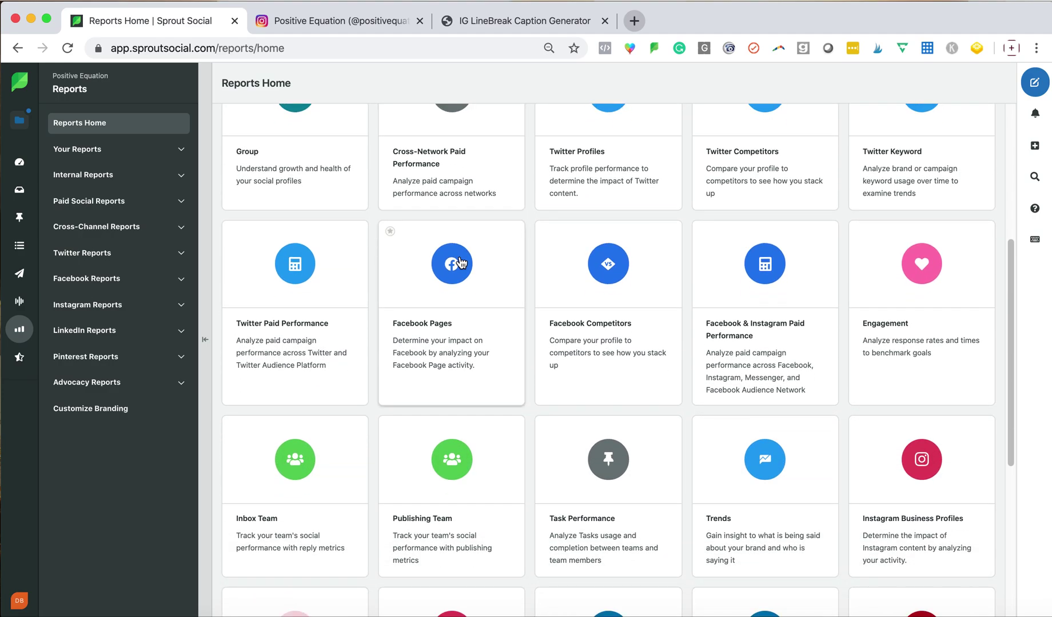
pyautogui.scroll(3, 461, 262)
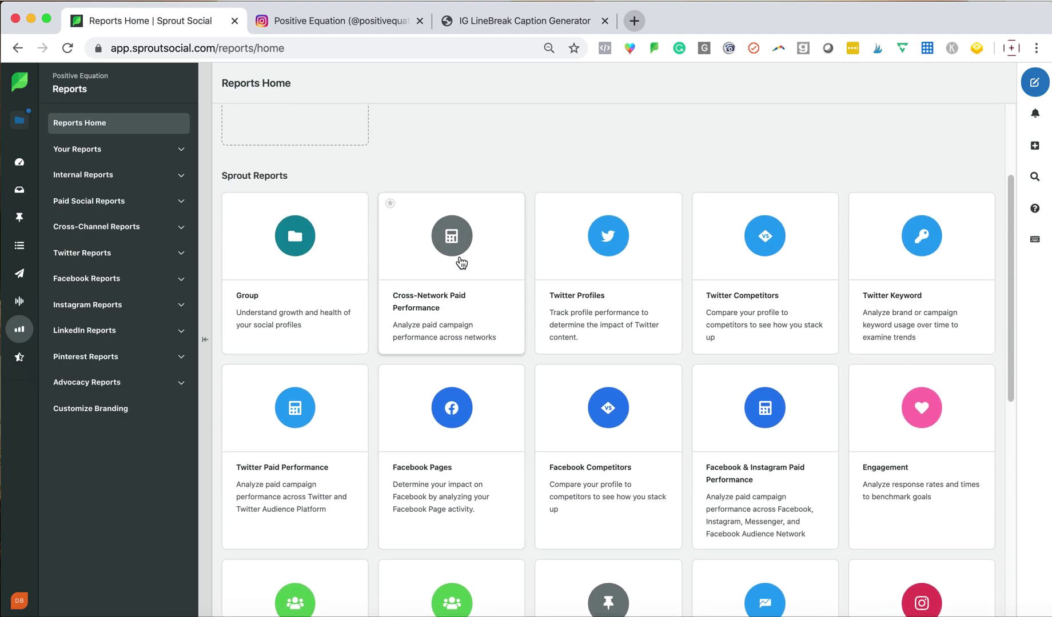
# - Open the Group report and set its date range to Dec 1, 2019 – Jan 8, 2020
pyautogui.click(307, 240)
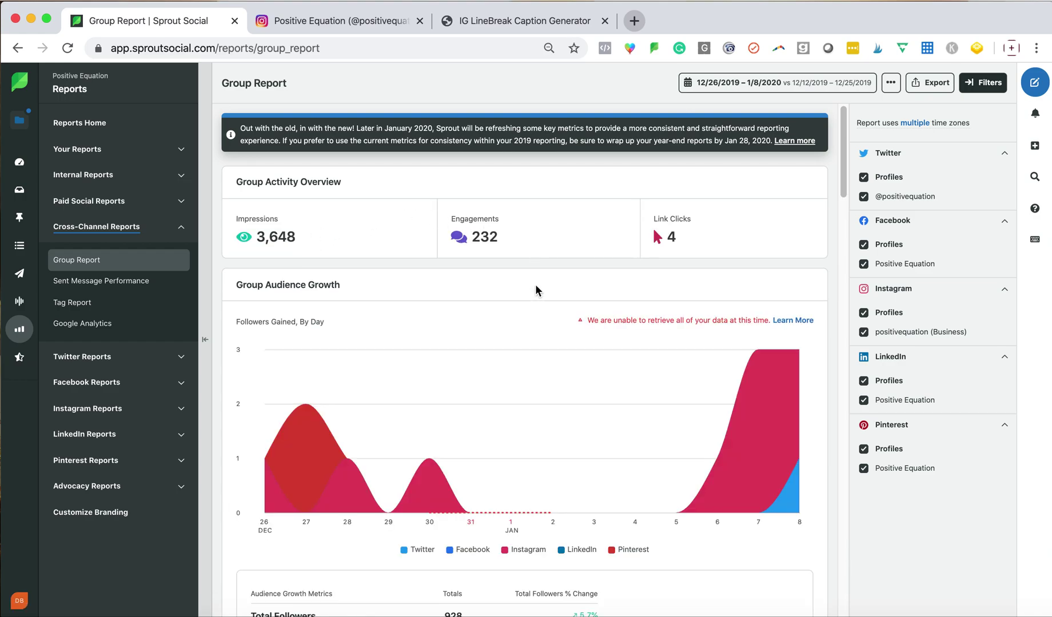
pyautogui.moveTo(527, 381)
pyautogui.scroll(-3, 489, 497)
pyautogui.scroll(-2, 489, 502)
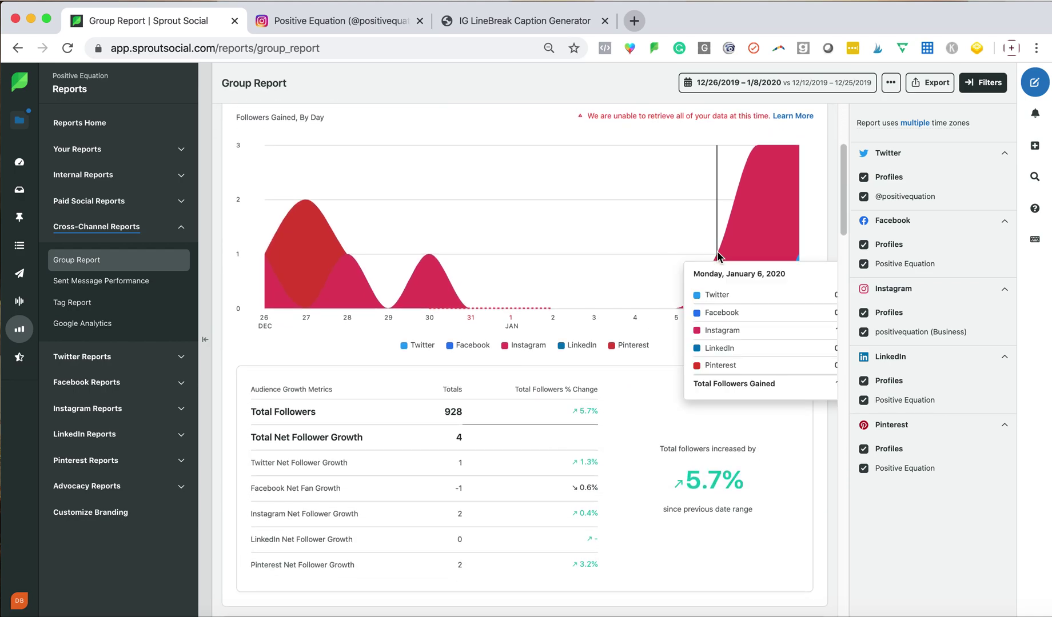
pyautogui.click(828, 87)
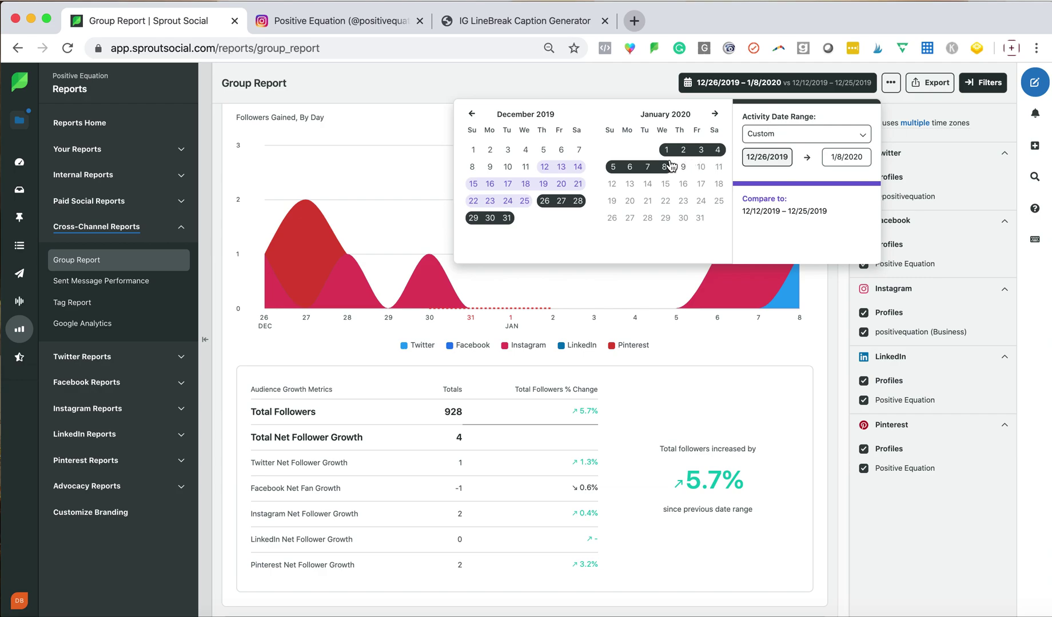
pyautogui.click(473, 150)
pyautogui.click(663, 167)
pyautogui.click(776, 403)
# - Review Group Impressions (16,147 total) and expand the Facebook reports list
pyautogui.scroll(5, 430, 289)
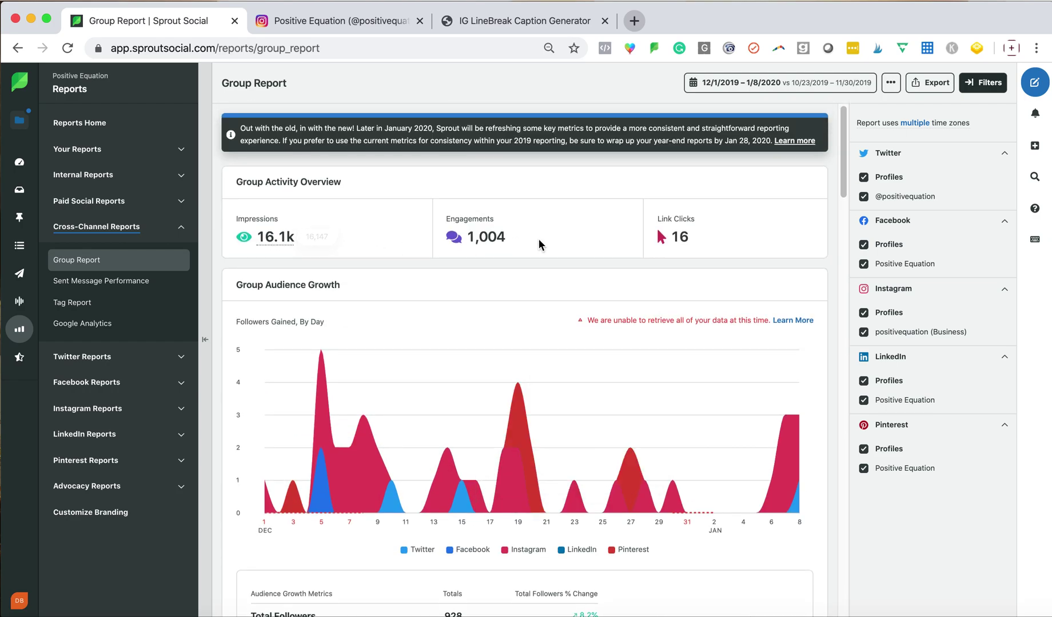
pyautogui.scroll(-8, 539, 241)
pyautogui.scroll(-10, 538, 245)
pyautogui.scroll(-5, 539, 239)
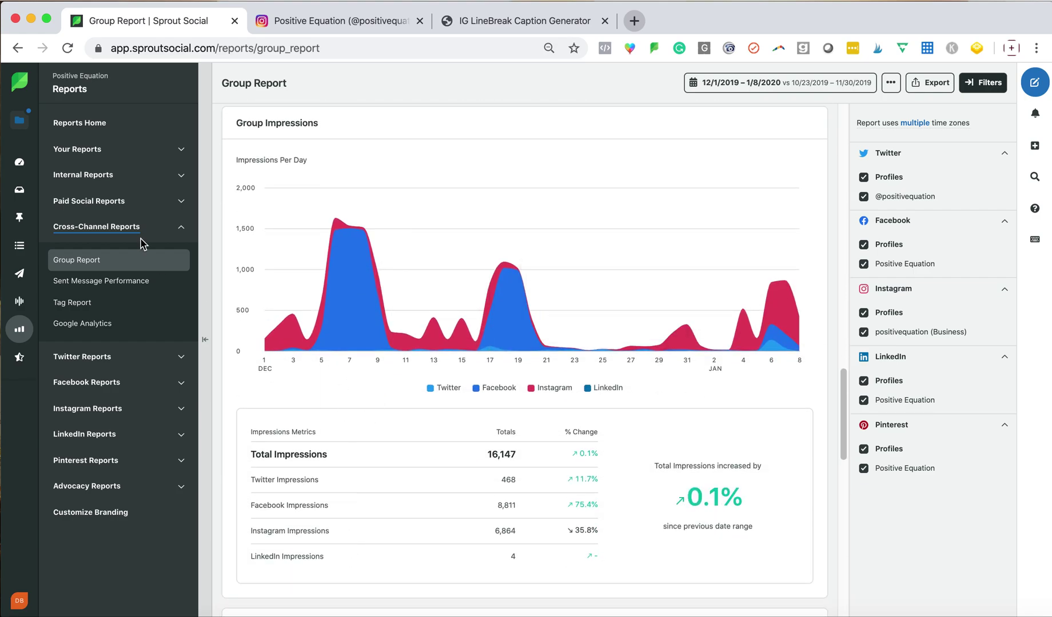
pyautogui.click(176, 383)
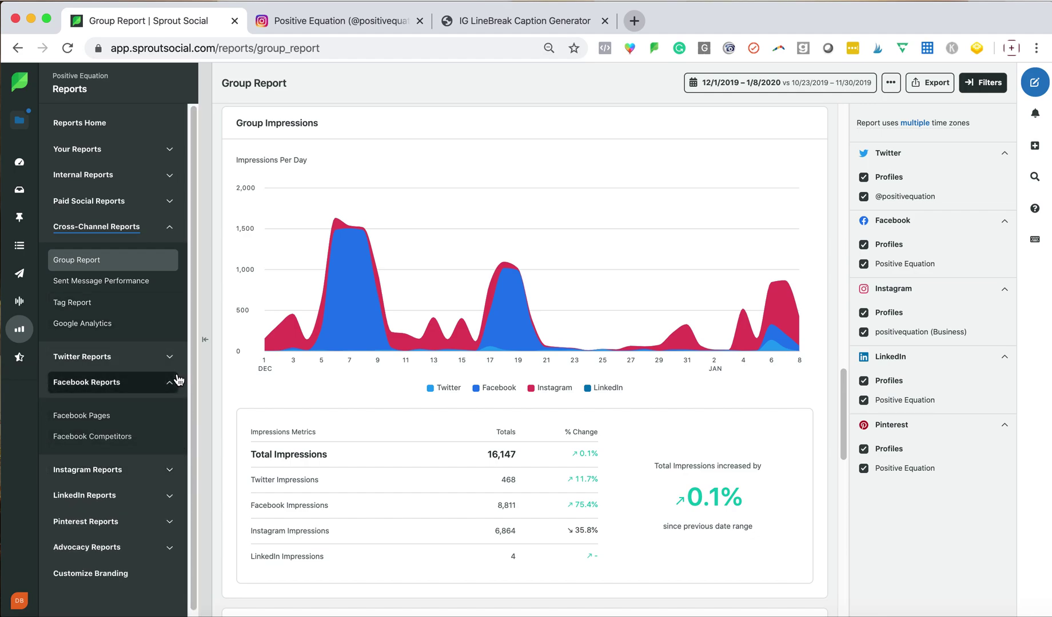
# - Open the Publishing calendar and switch from week view to the January 2020 month view
pyautogui.moveTo(33, 227)
pyautogui.click(63, 274)
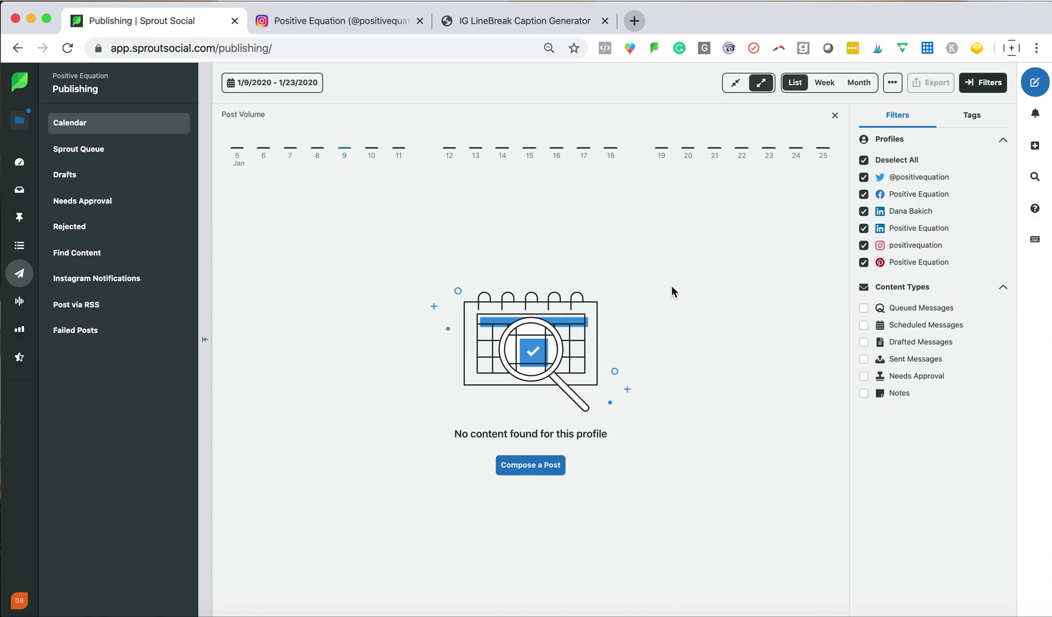
pyautogui.click(828, 85)
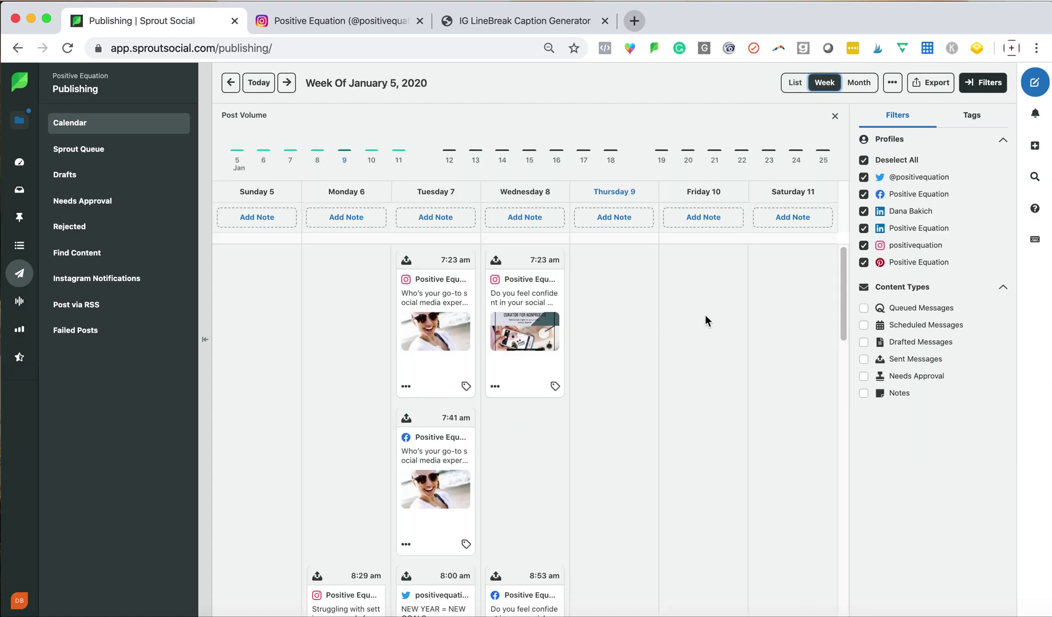
pyautogui.click(856, 89)
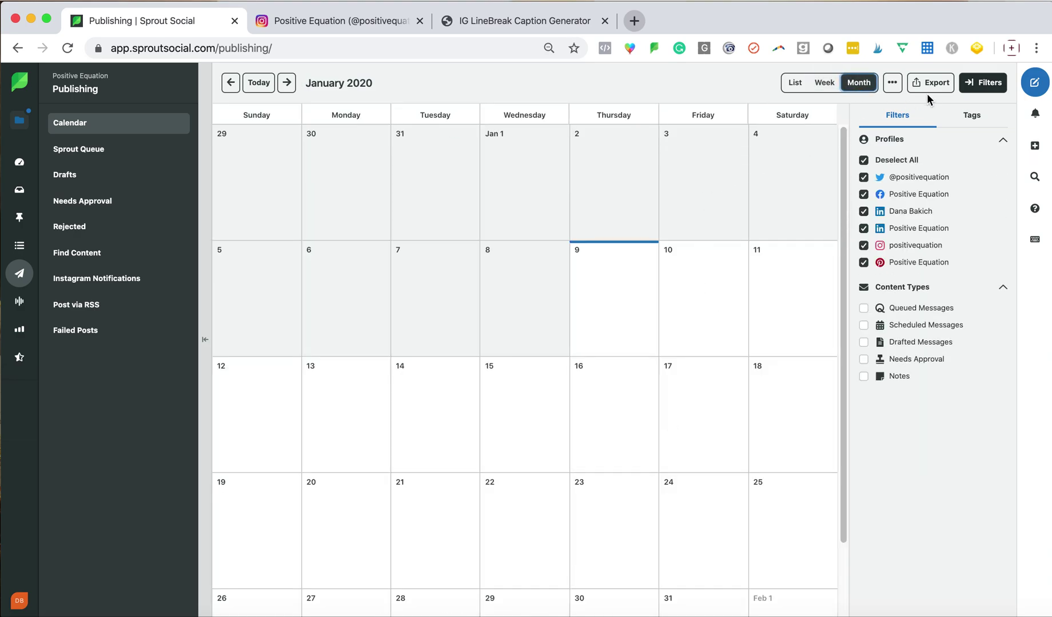
# - Compose a new Positive Equation Instagram post with the uploaded Jan9_Poll image attached
pyautogui.click(1035, 84)
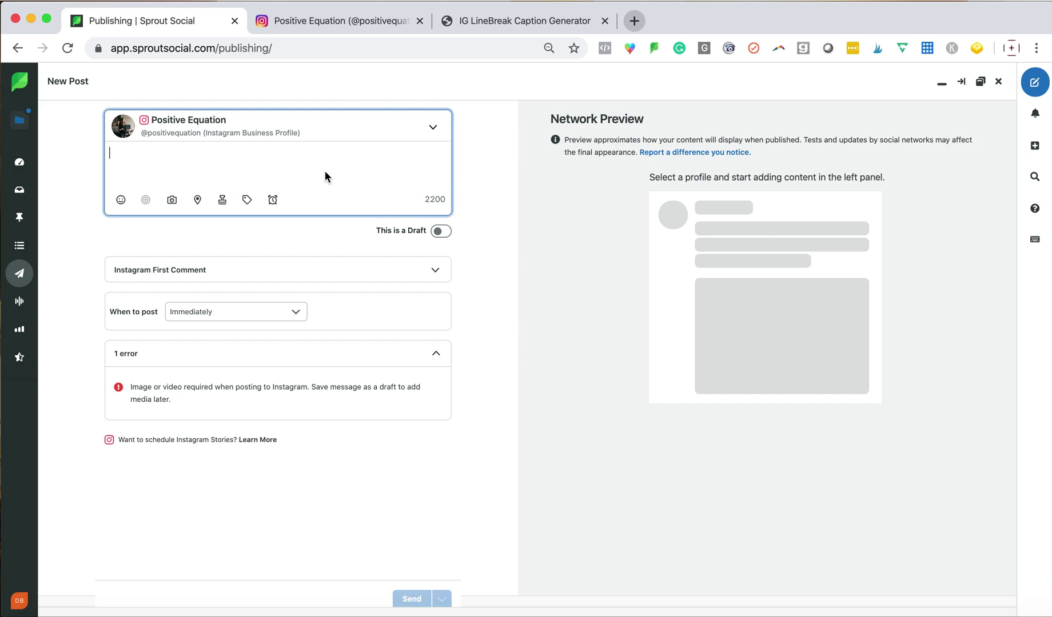
pyautogui.click(180, 201)
pyautogui.click(177, 268)
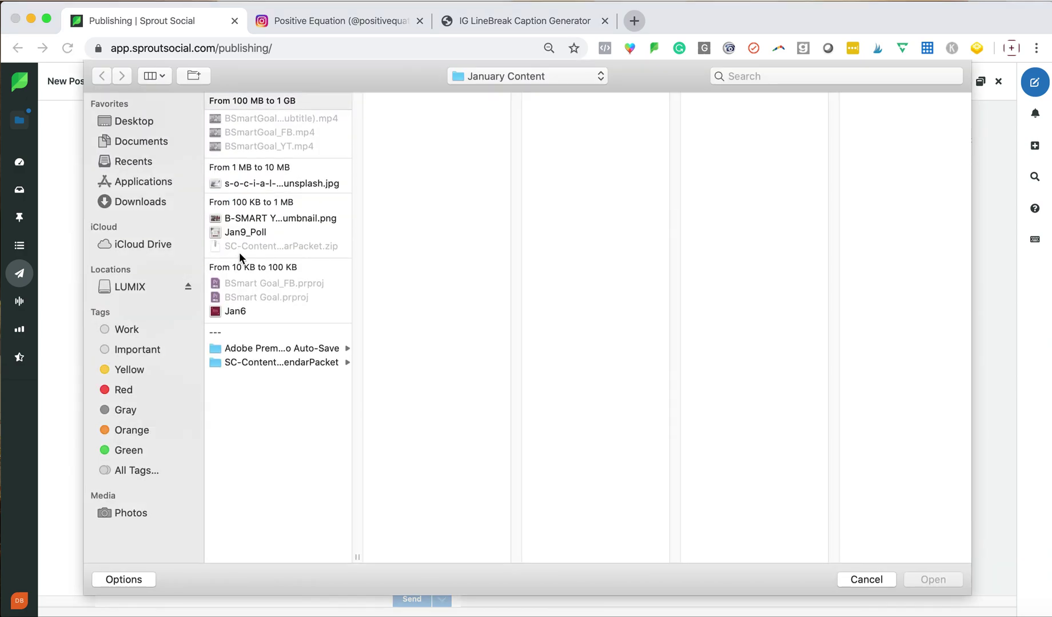
pyautogui.click(264, 232)
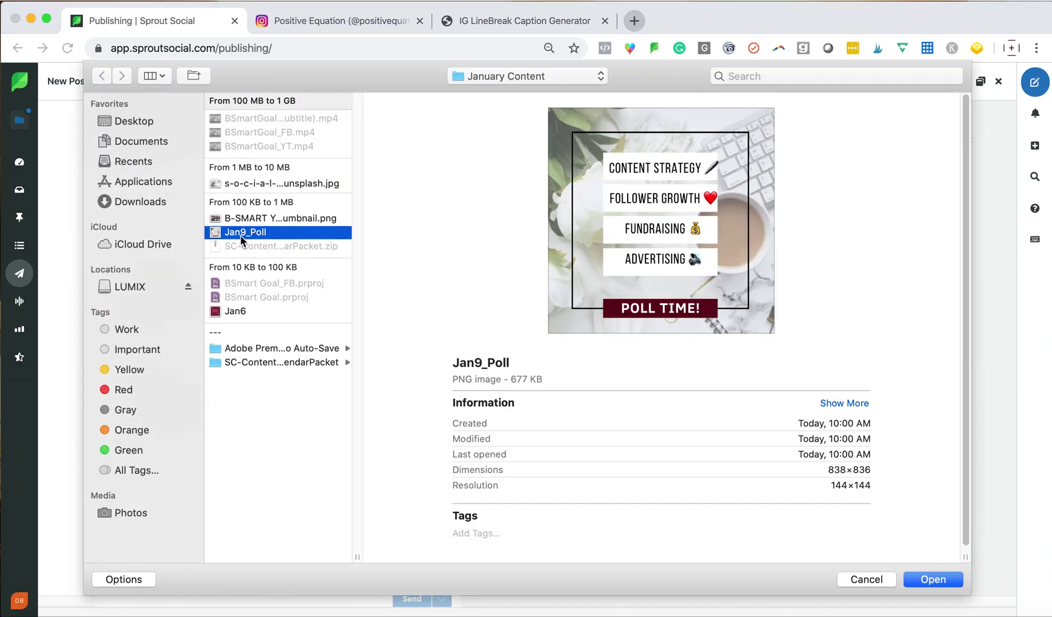
pyautogui.click(933, 580)
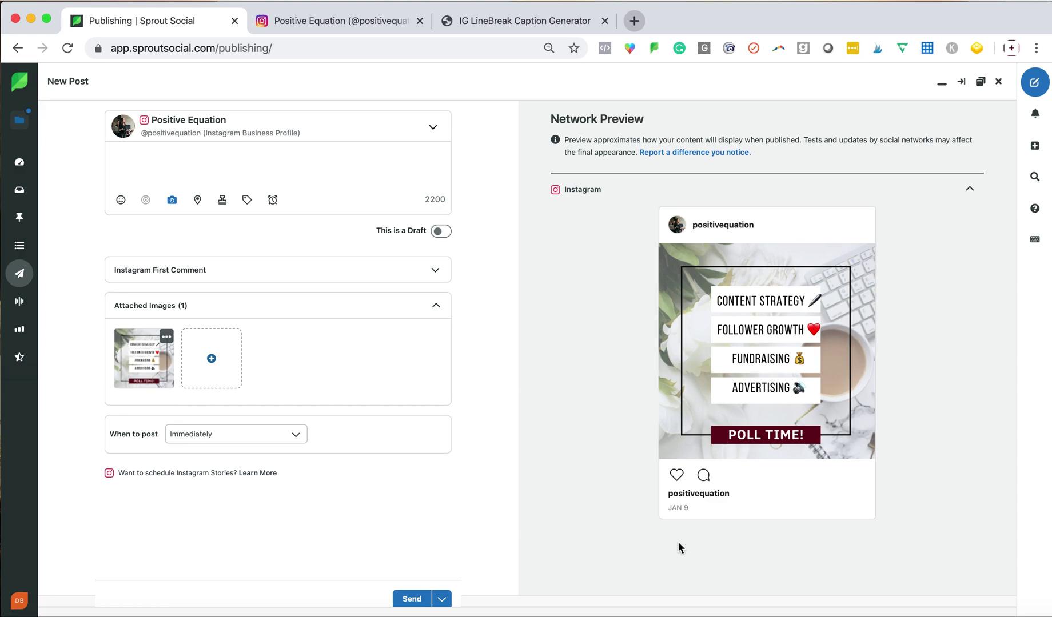
# - Select the whole POLL TIME! caption in Notes and return to the caption generator page
pyautogui.click(346, 616)
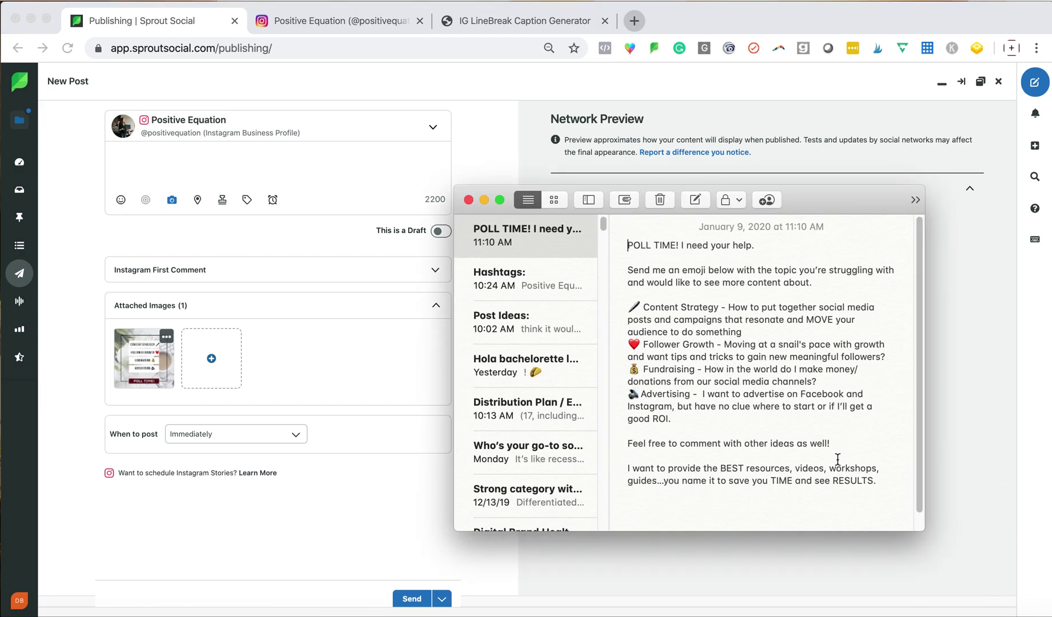
pyautogui.moveTo(877, 481); pyautogui.dragTo(619, 247)
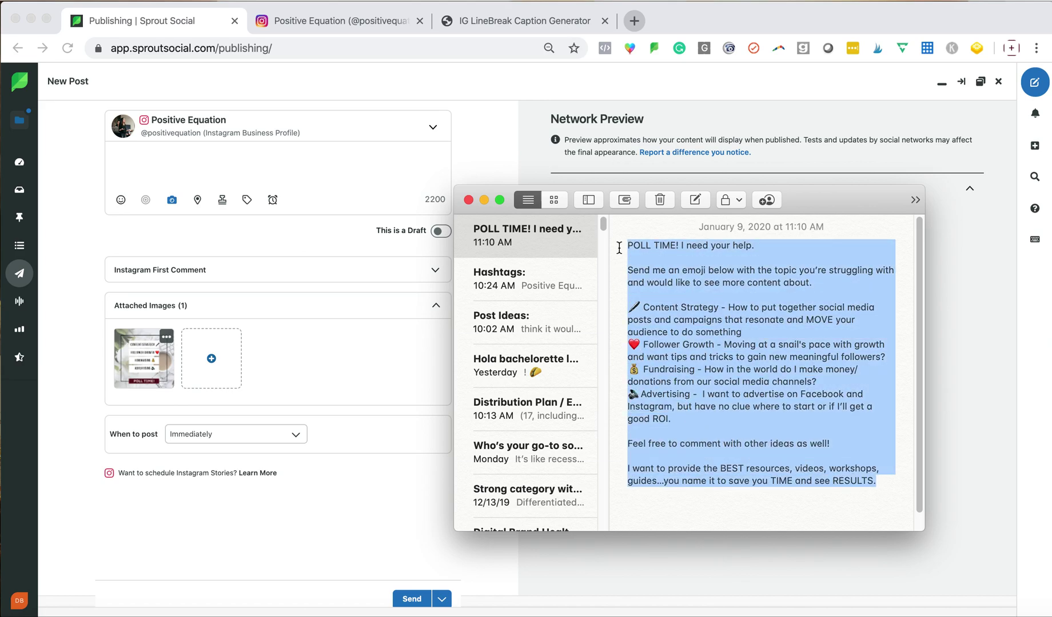
pyautogui.click(511, 19)
# - Replace the generator's old text with the POLL TIME! caption, convert it and copy the result
pyautogui.click(511, 19)
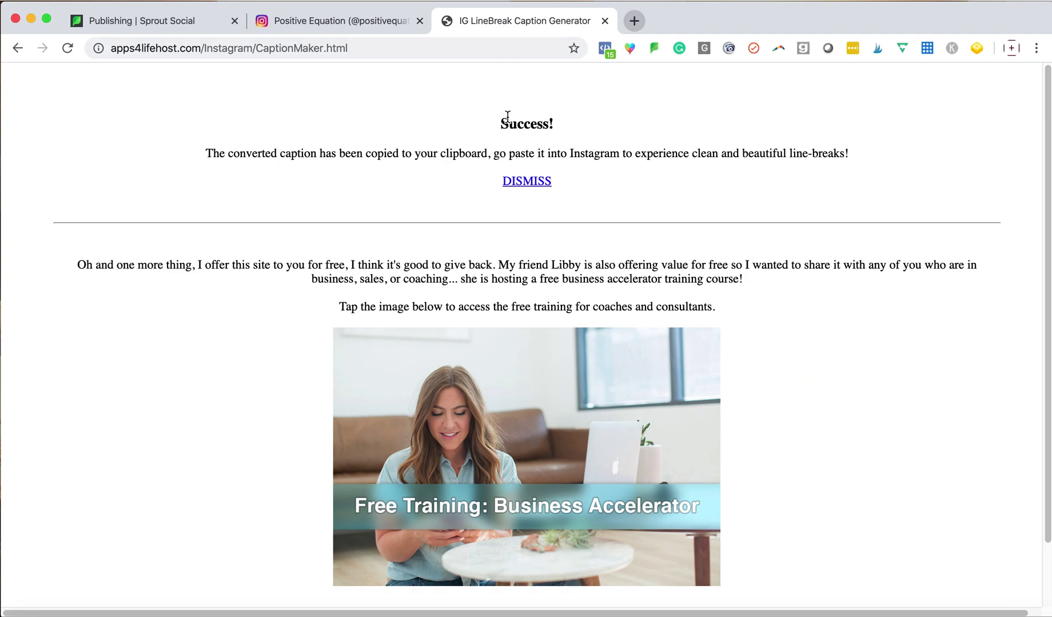
pyautogui.click(526, 181)
pyautogui.scroll(10, 276, 278)
pyautogui.scroll(-10, 260, 285)
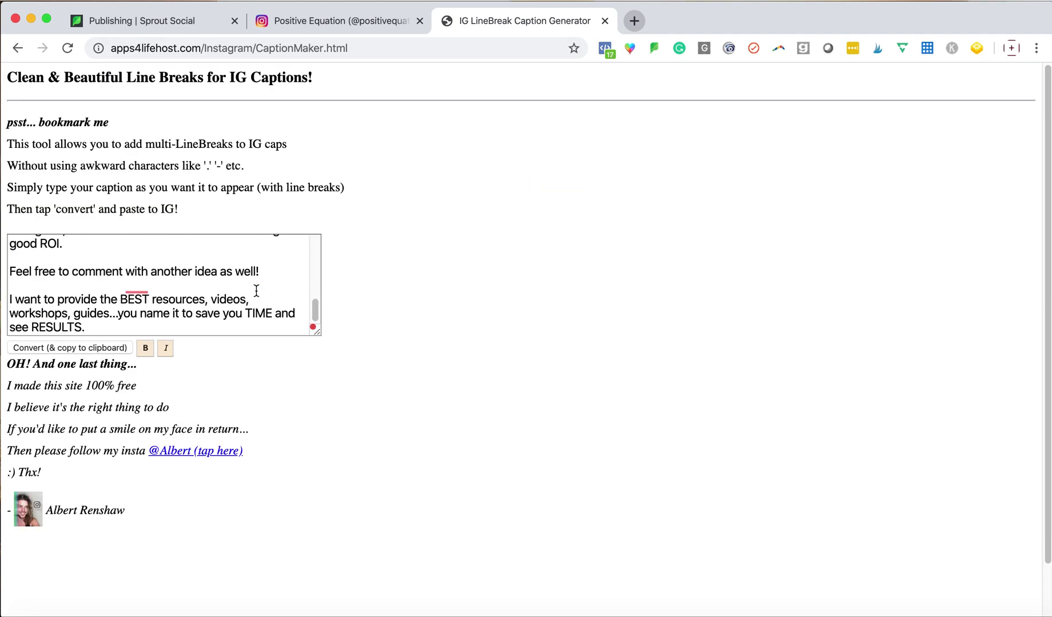
pyautogui.click(98, 326)
pyautogui.moveTo(98, 326); pyautogui.dragTo(3, 214)
pyautogui.press('BackSpace')
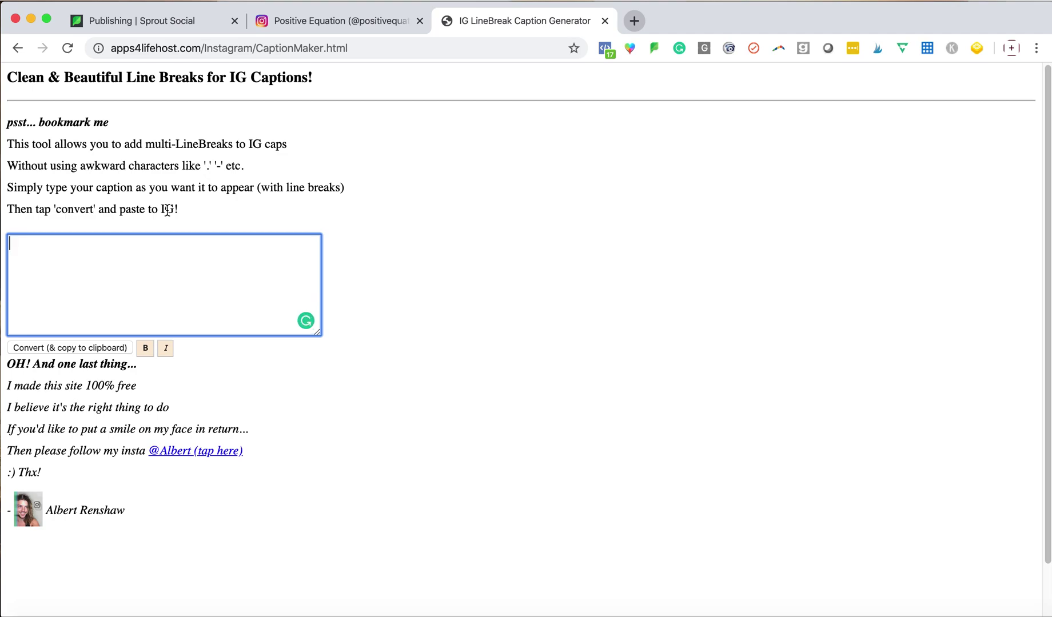
pyautogui.press('super+v')
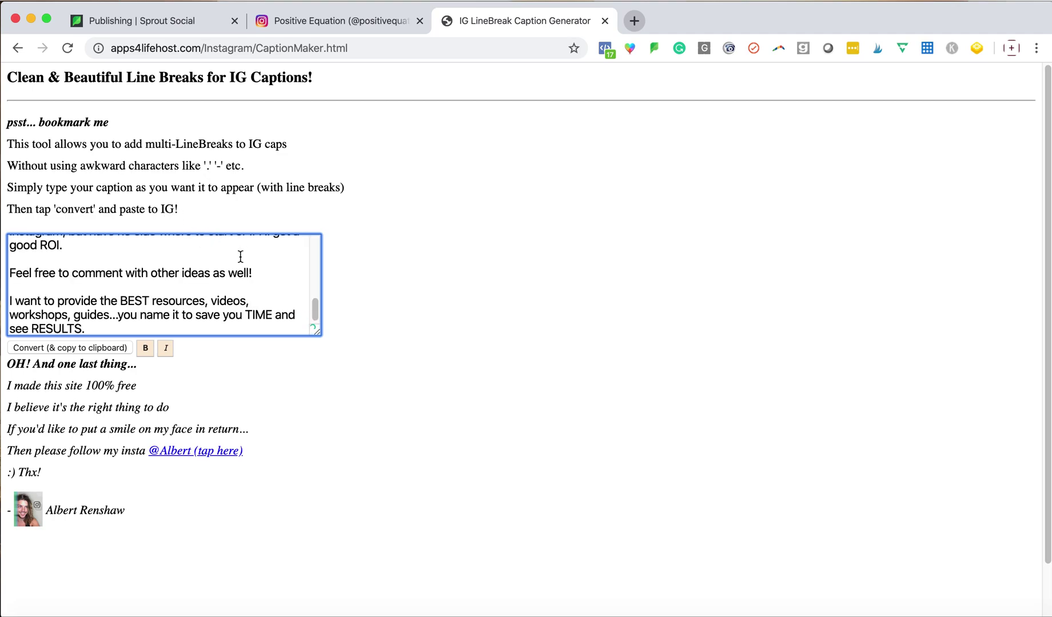
pyautogui.click(108, 348)
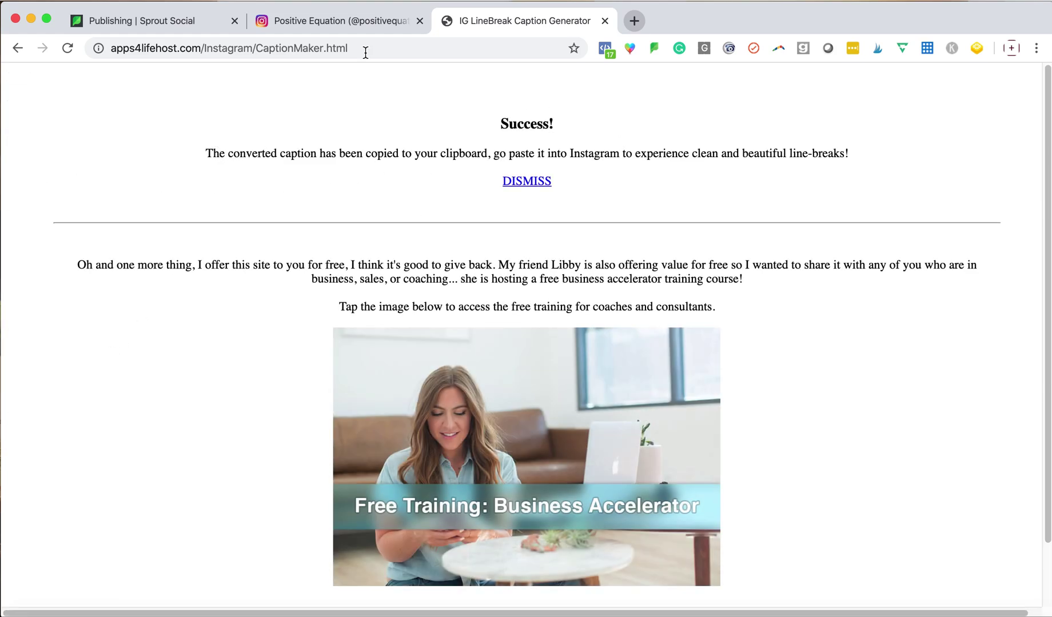
pyautogui.click(186, 20)
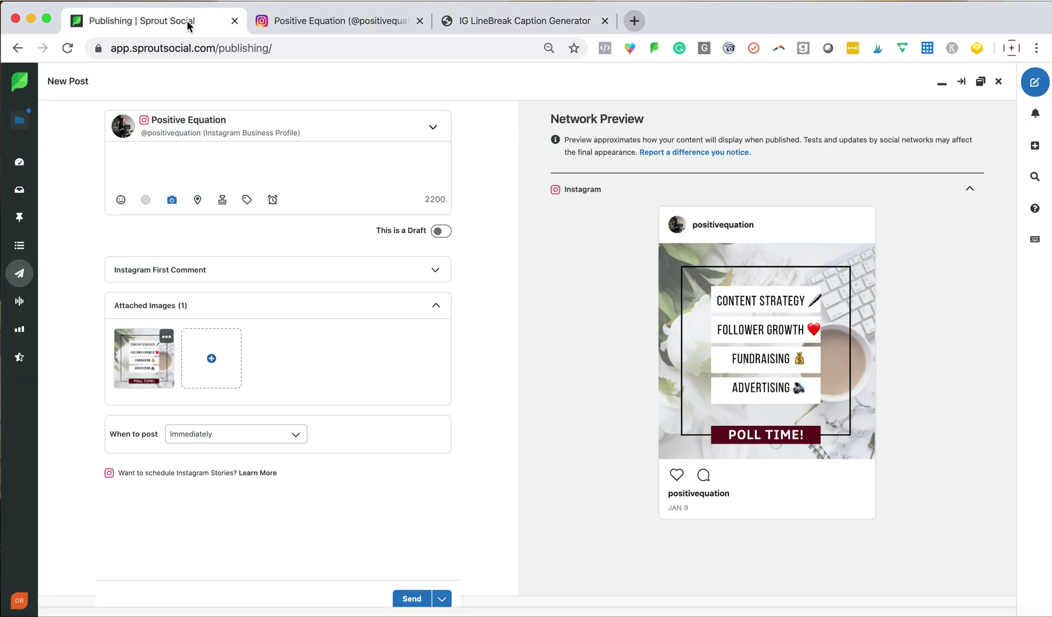
# - Paste the converted POLL TIME! caption into the post and expand its preview
pyautogui.click(187, 153)
pyautogui.write("POLL TIME! I need your help.  Send me an emoji below with the topic you’re struggling with and would like to see more content about.  🖊 Content Strategy - How to put together social media posts and campaigns that resonate and MOVE your audience to do something ❤ Follower Growth - Moving at a snail's pace with growth and want tips and tricks to gain new meaningful followers? 💰 Fundraising - How in the world do I make money/donations from our social media channels? 🔈 Advertising -  I want to advertise on Facebook and Instagram, but have no clue where to start or if I’ll get a good ROI.  Feel free to comment with other ideas as well!  I want to provide the BEST resources, videos, workshops, guides...you name it to save you TIME and see RESULTS.")
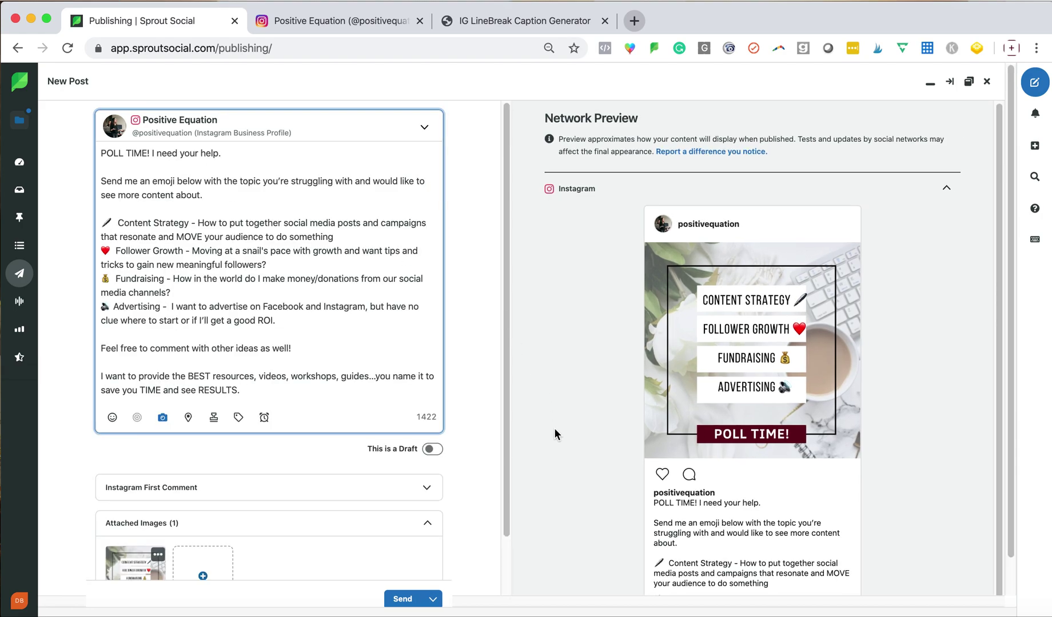
pyautogui.scroll(-2, 676, 447)
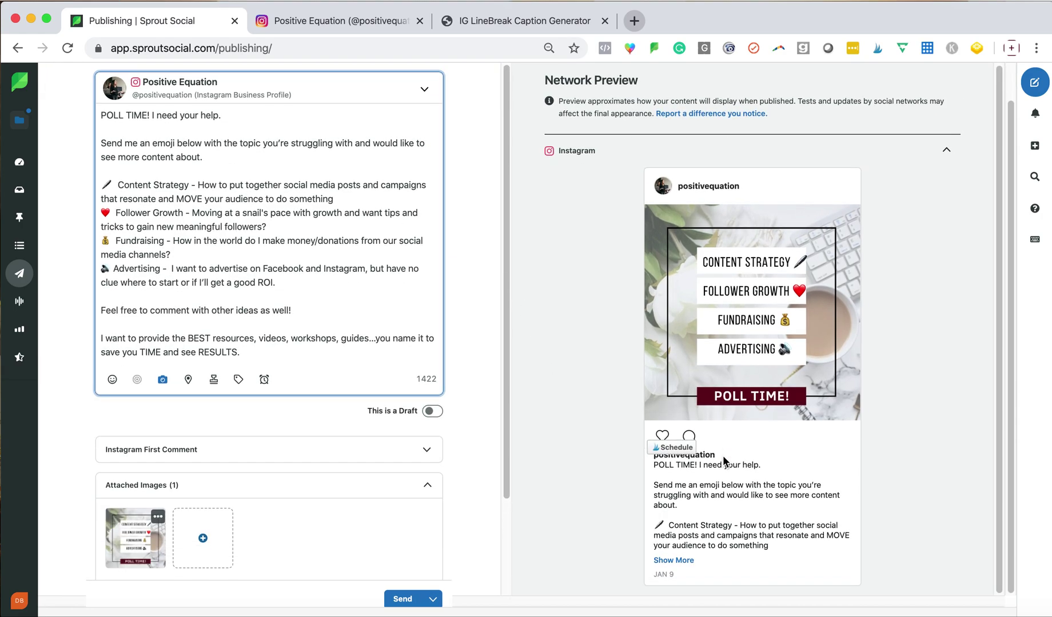
pyautogui.click(673, 560)
pyautogui.scroll(-4, 720, 520)
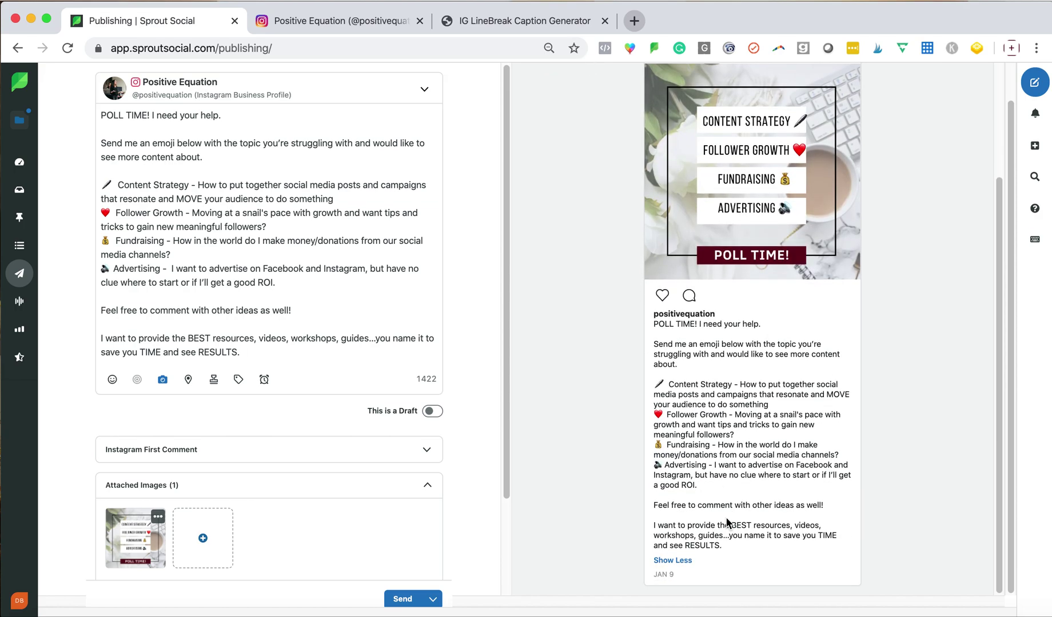
pyautogui.scroll(4, 722, 323)
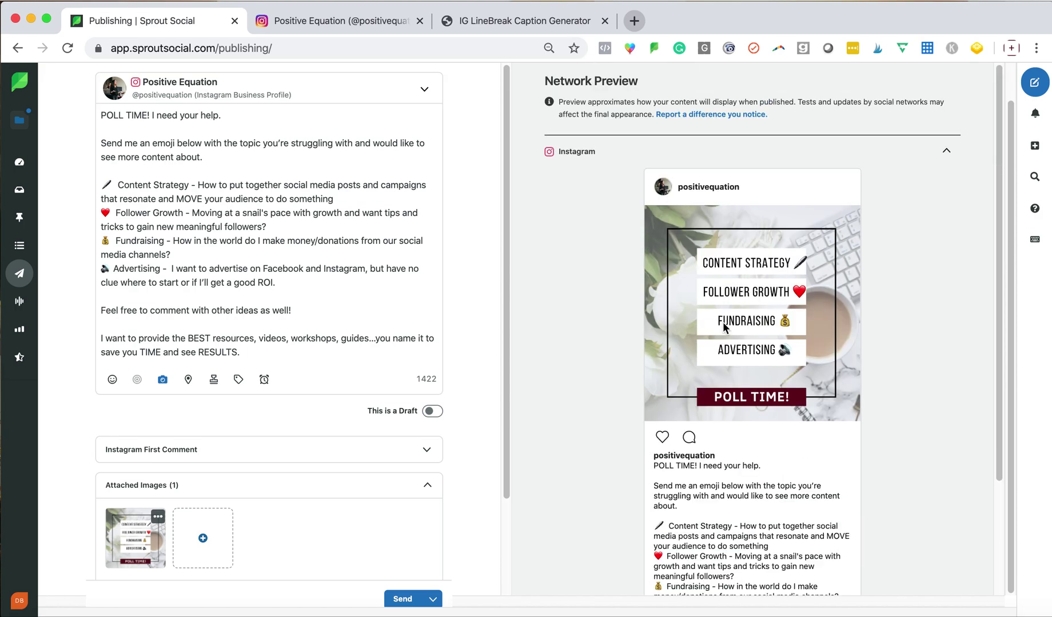
pyautogui.scroll(-2, 333, 296)
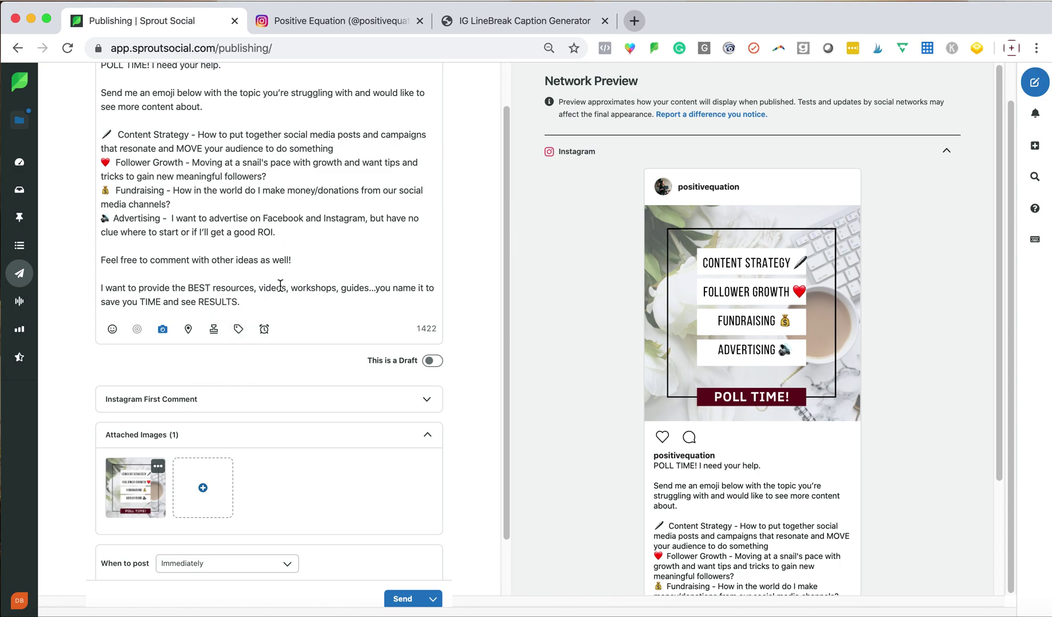
# - Add three single-dot spacer lines after RESULTS. and open the Hashtags note
pyautogui.click(265, 302)
pyautogui.press('Return')
pyautogui.write('.')
pyautogui.press('Return')
pyautogui.write('.')
pyautogui.press('Return')
pyautogui.write('.')
pyautogui.press('Return')
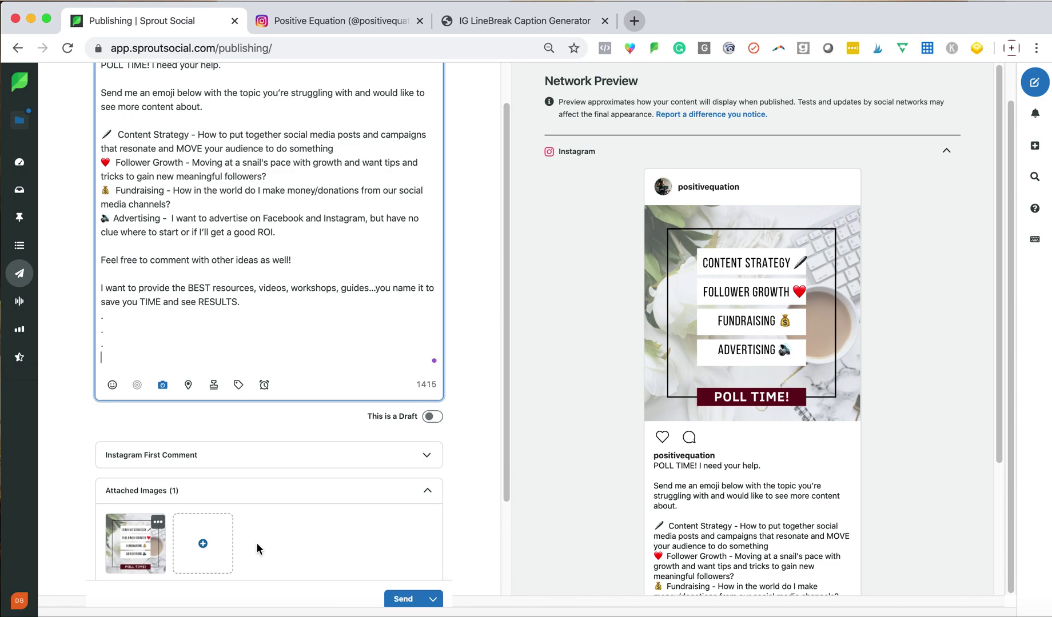
pyautogui.click(352, 615)
pyautogui.click(520, 282)
# - Select the Positive Equation (General) hashtag lines in the Hashtags note, then return to the composer
pyautogui.moveTo(865, 197); pyautogui.dragTo(871, 159)
pyautogui.click(721, 350)
pyautogui.scroll(-1, 720, 350)
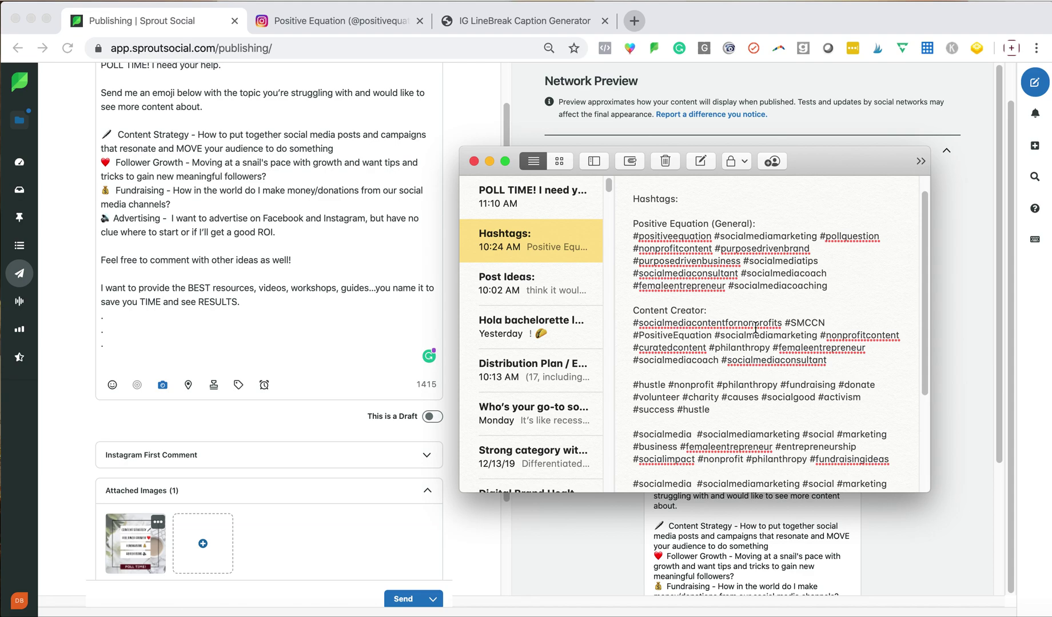
pyautogui.scroll(-5, 755, 327)
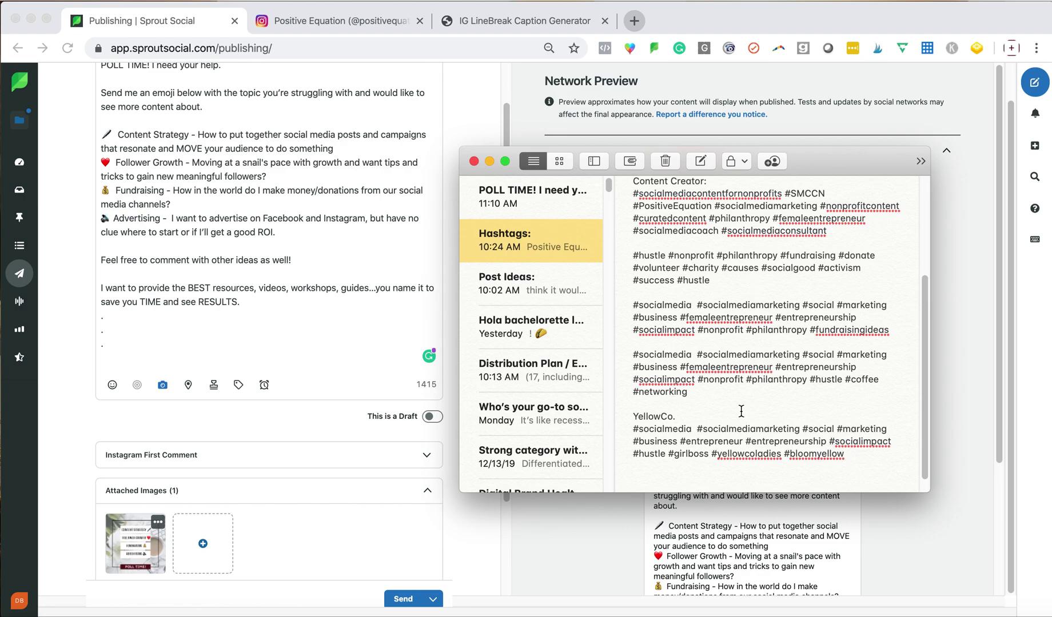
pyautogui.scroll(6, 740, 411)
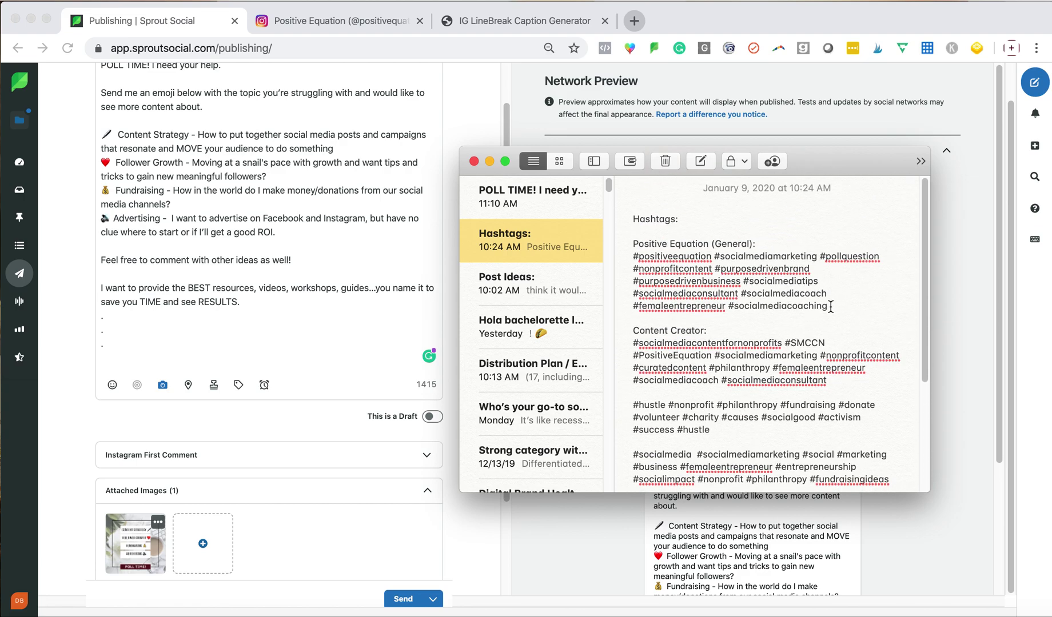
pyautogui.moveTo(830, 307); pyautogui.dragTo(632, 259)
pyautogui.press('super+c')
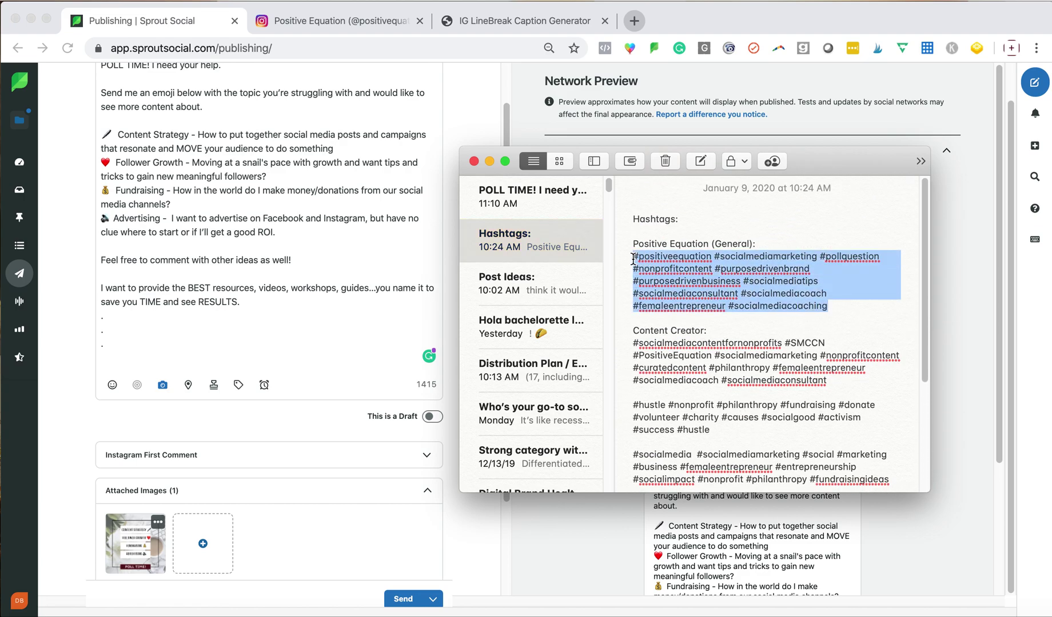
pyautogui.click(160, 360)
# - Paste the hashtag block below the spacer dots and check the Instagram preview
pyautogui.press('super+v')
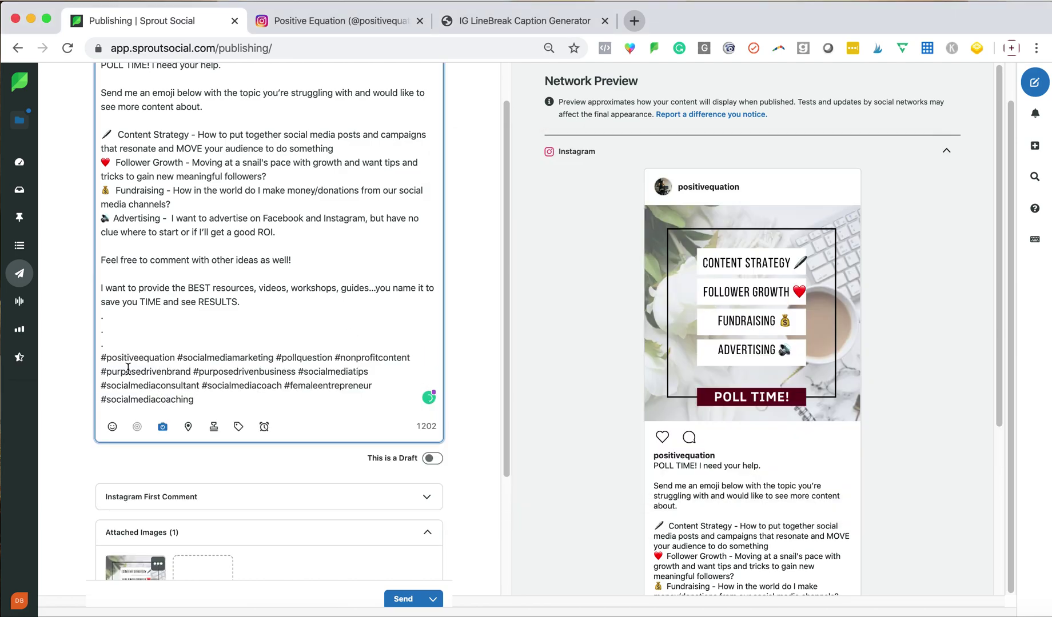
pyautogui.scroll(-5, 703, 334)
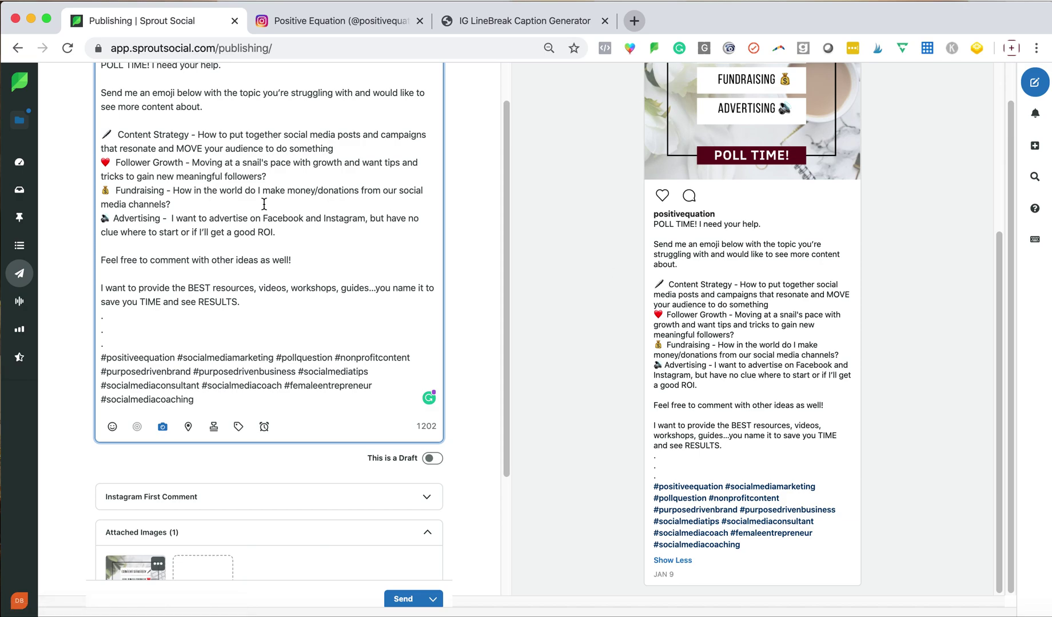
pyautogui.scroll(2, 264, 203)
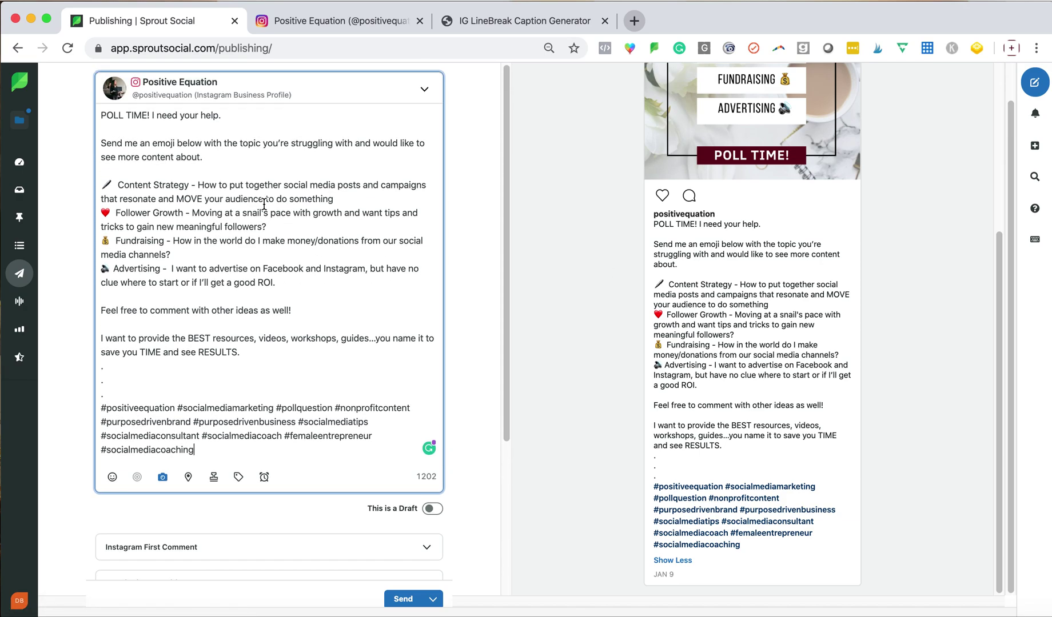
pyautogui.click(336, 18)
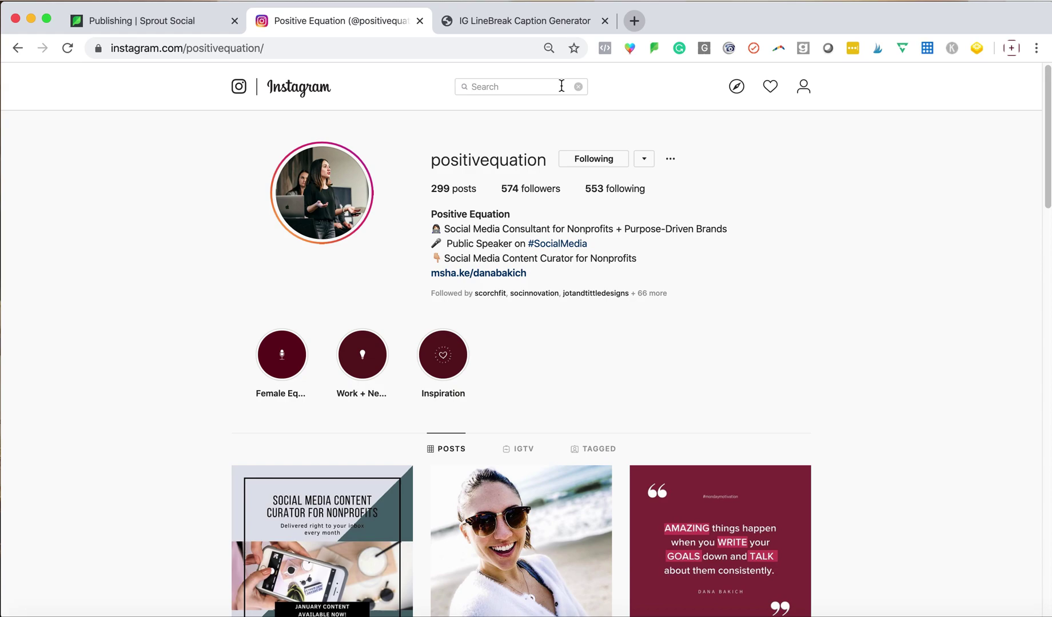
pyautogui.click(561, 86)
pyautogui.write('#socialmedia')
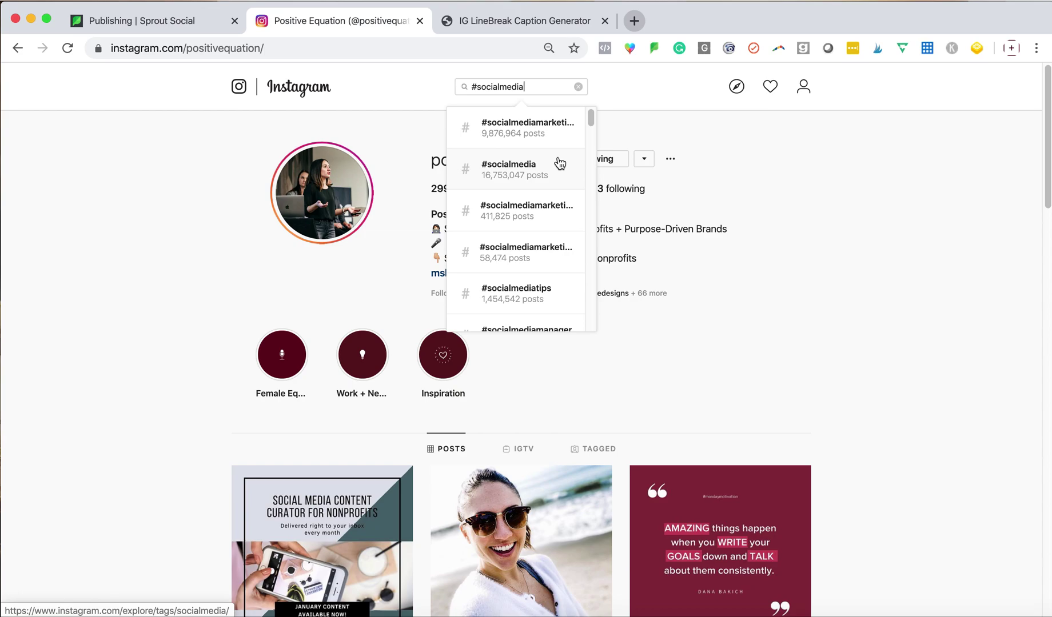
pyautogui.write('coach')
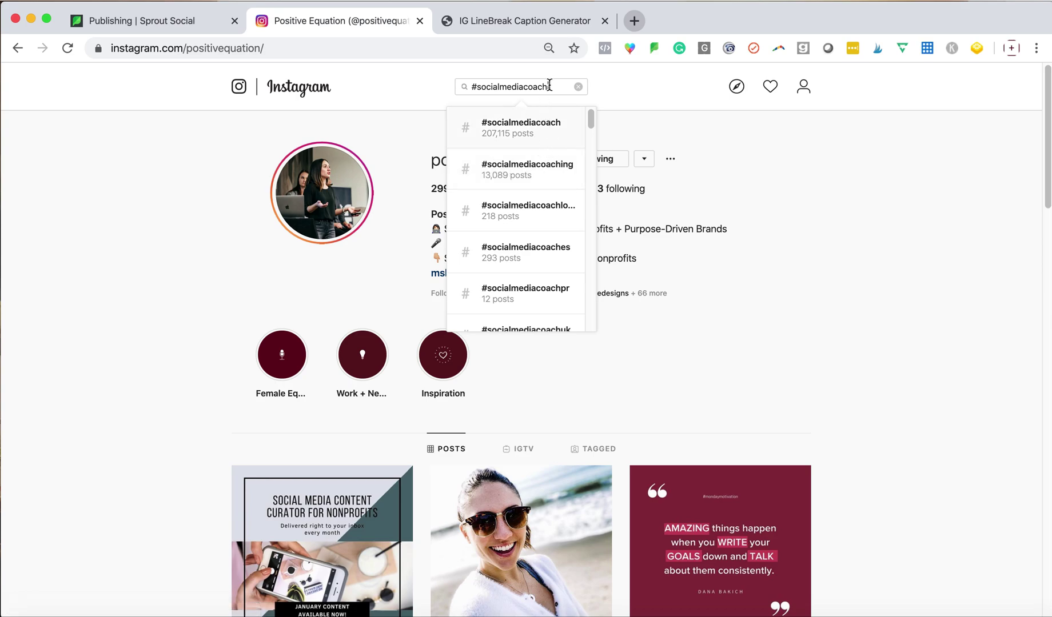
pyautogui.moveTo(550, 86); pyautogui.dragTo(476, 87)
pyautogui.write('nonprofit')
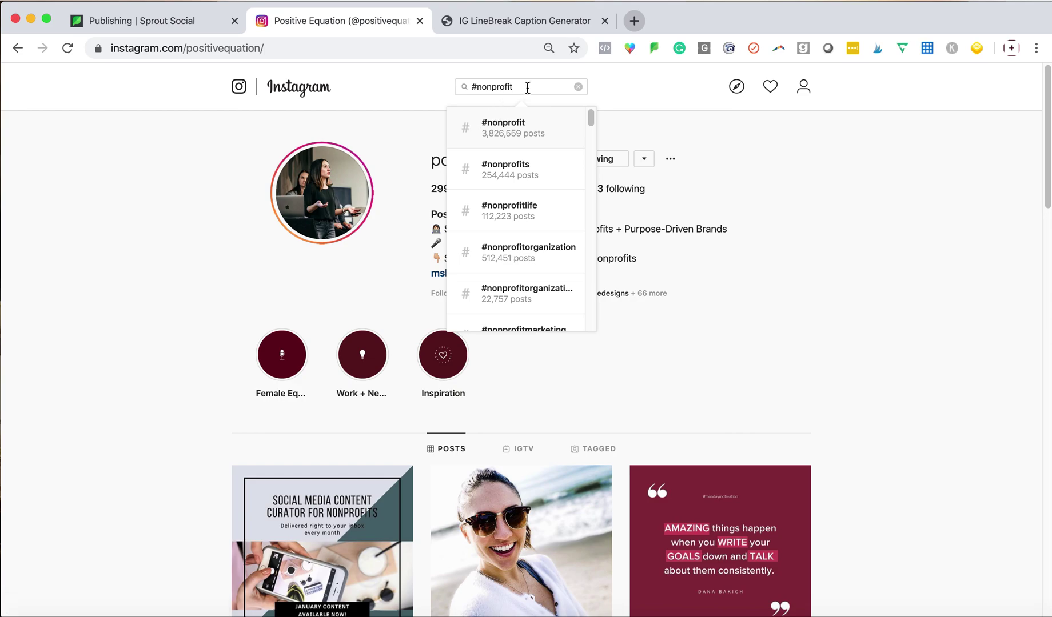
pyautogui.write('content')
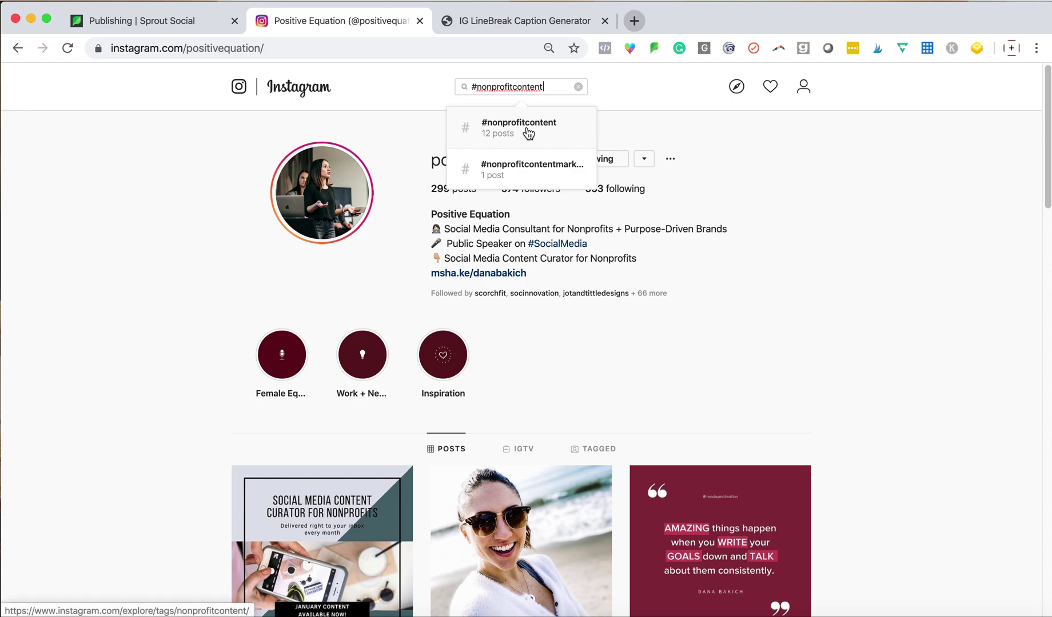
pyautogui.moveTo(548, 87); pyautogui.dragTo(518, 87)
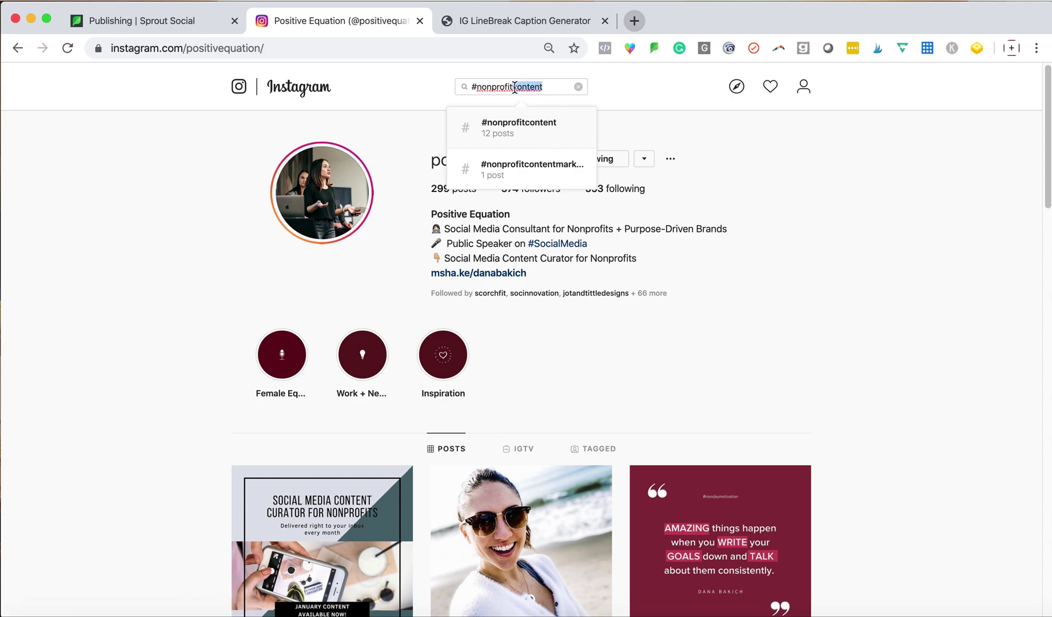
pyautogui.press('BackSpace')
pyautogui.press('BackSpace')
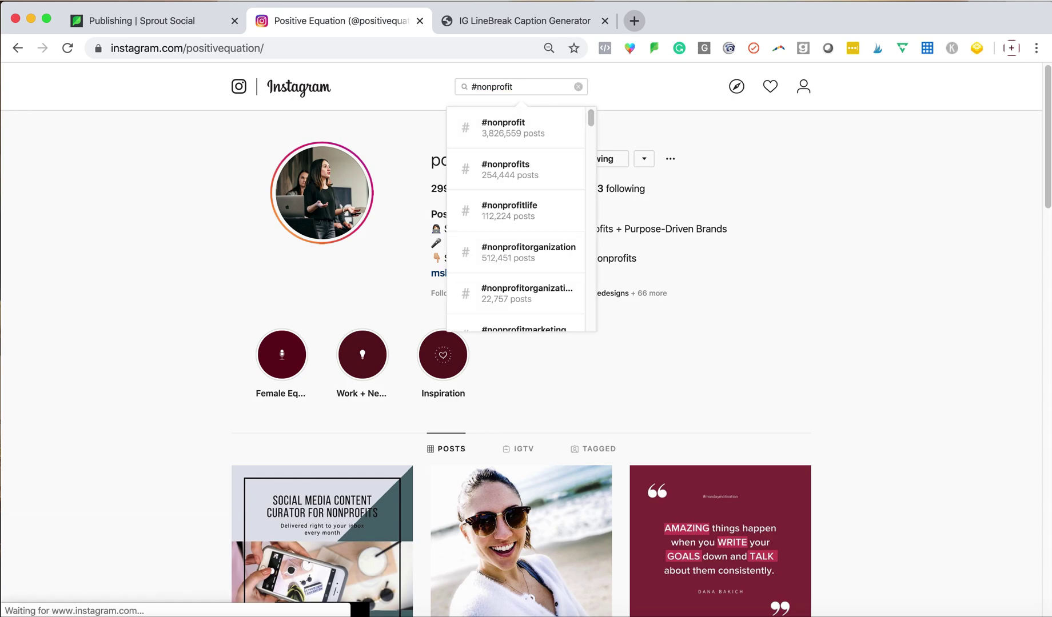
pyautogui.scroll(-3, 507, 218)
pyautogui.scroll(-1, 507, 218)
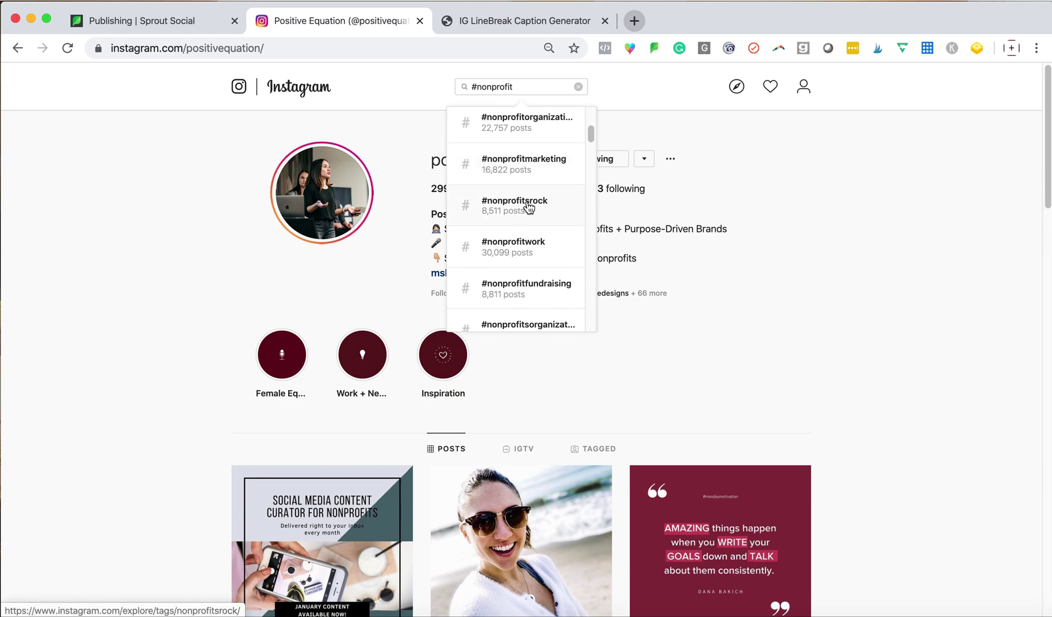
pyautogui.scroll(-1, 525, 268)
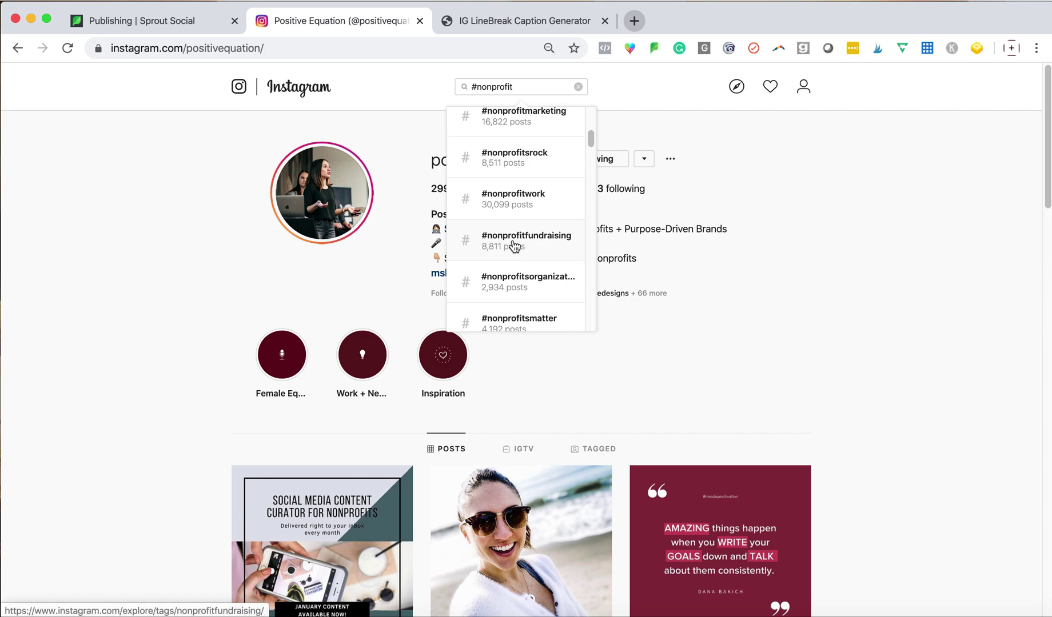
pyautogui.scroll(3, 514, 246)
pyautogui.scroll(1, 513, 245)
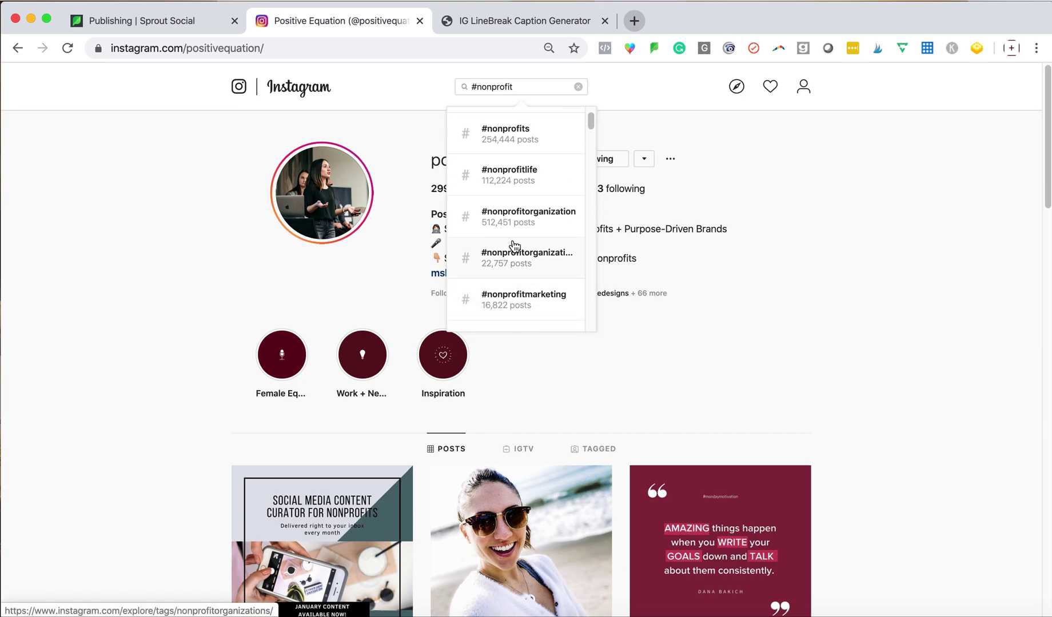
pyautogui.scroll(1, 517, 180)
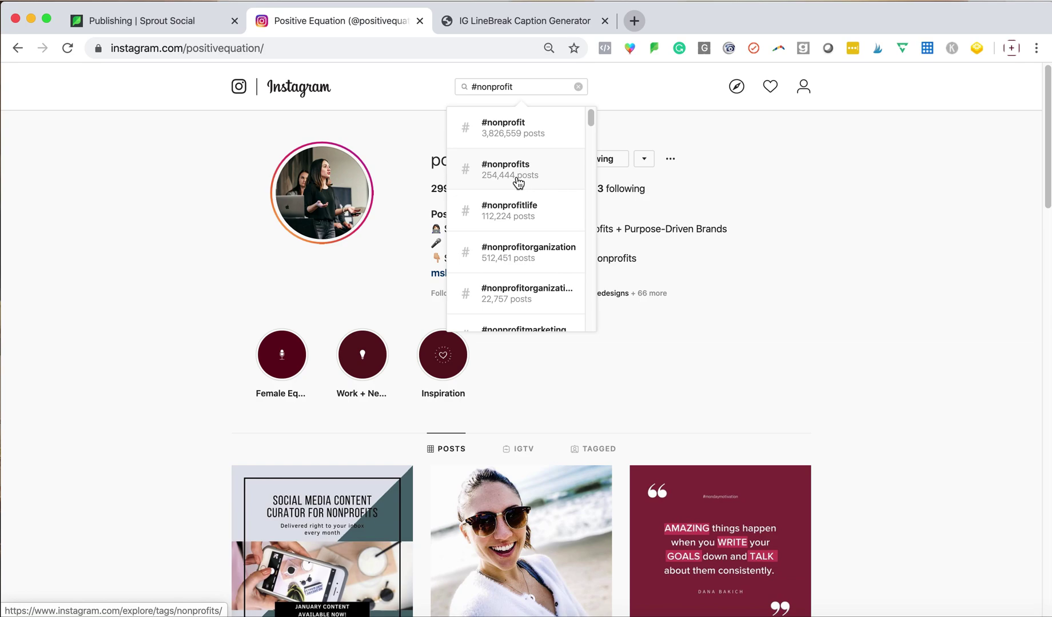
pyautogui.click(189, 24)
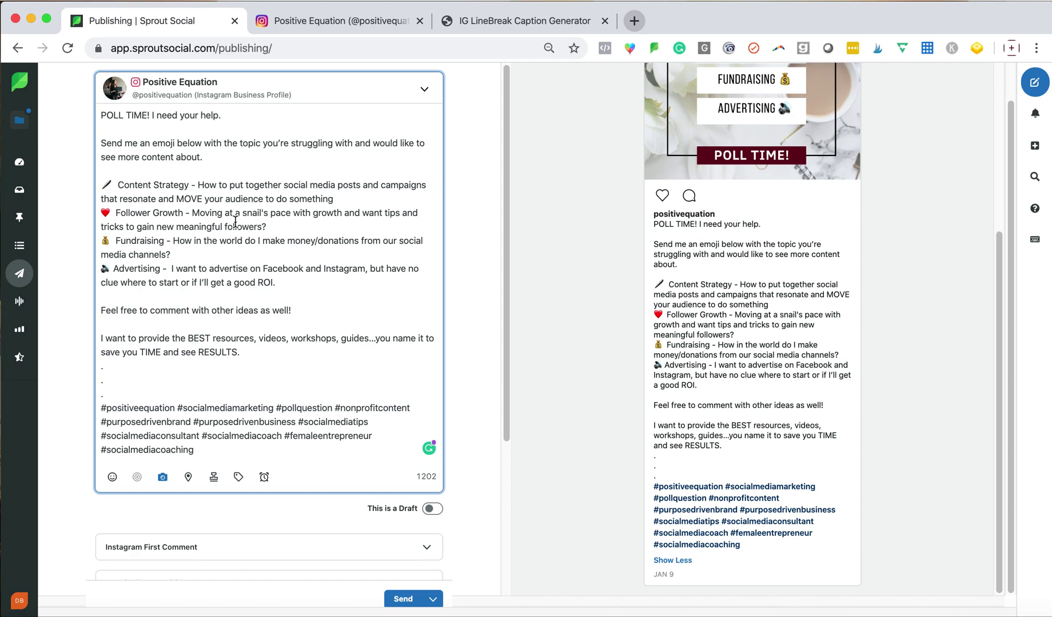
pyautogui.moveTo(225, 114); pyautogui.dragTo(108, 112)
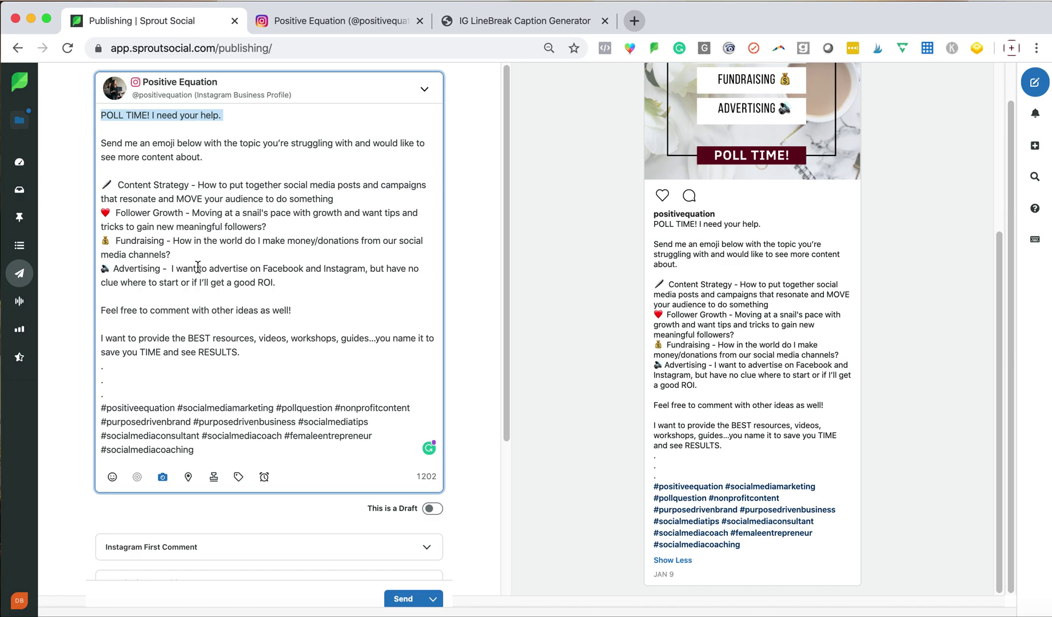
pyautogui.scroll(3, 547, 313)
pyautogui.scroll(1, 547, 313)
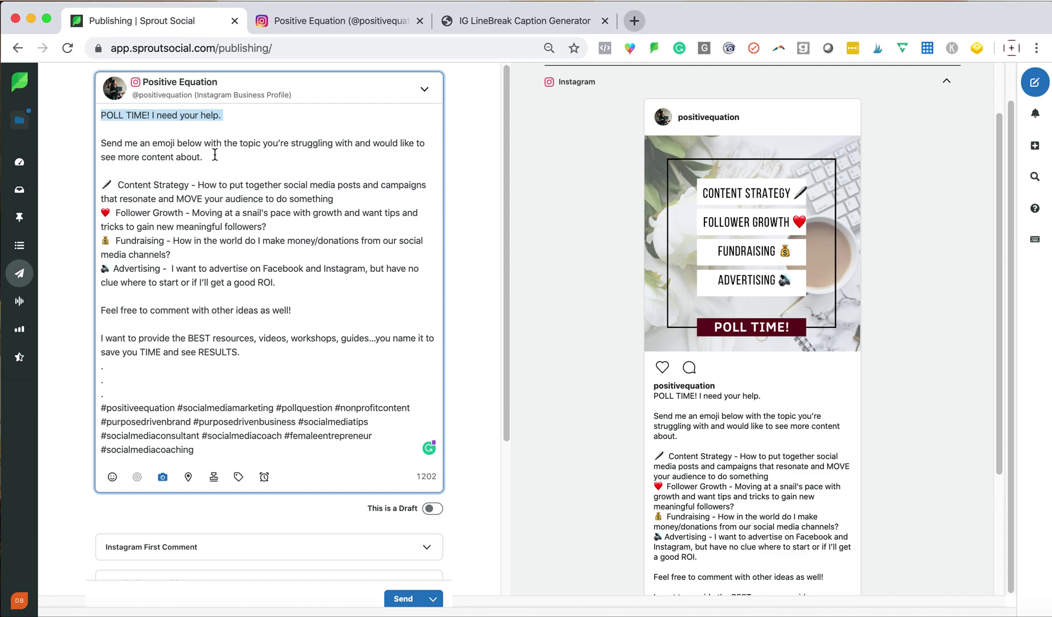
pyautogui.moveTo(205, 157); pyautogui.dragTo(96, 143)
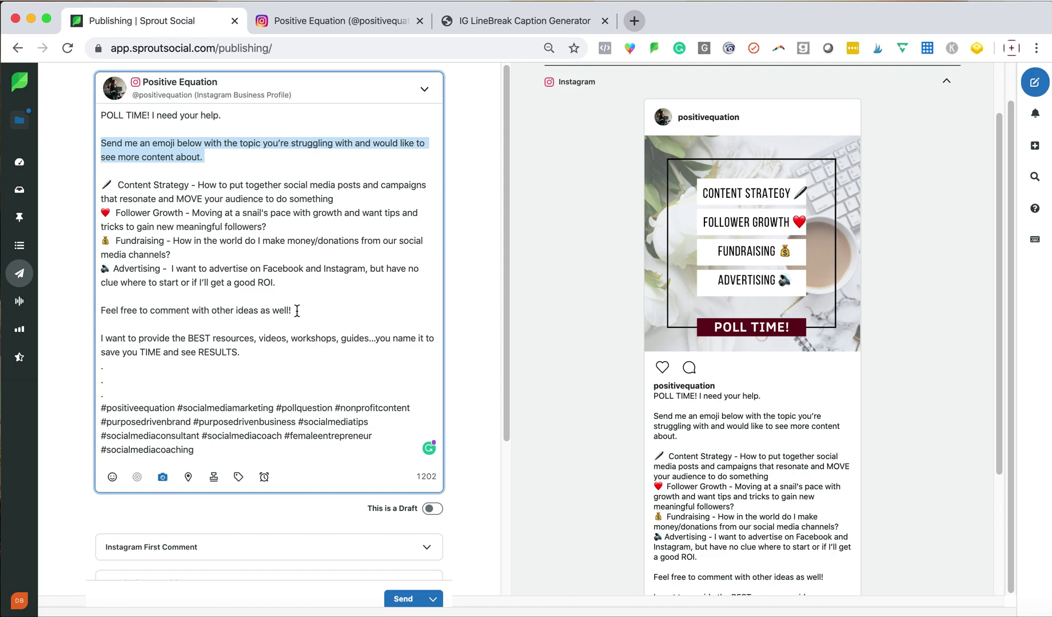
pyautogui.moveTo(293, 311); pyautogui.dragTo(126, 309)
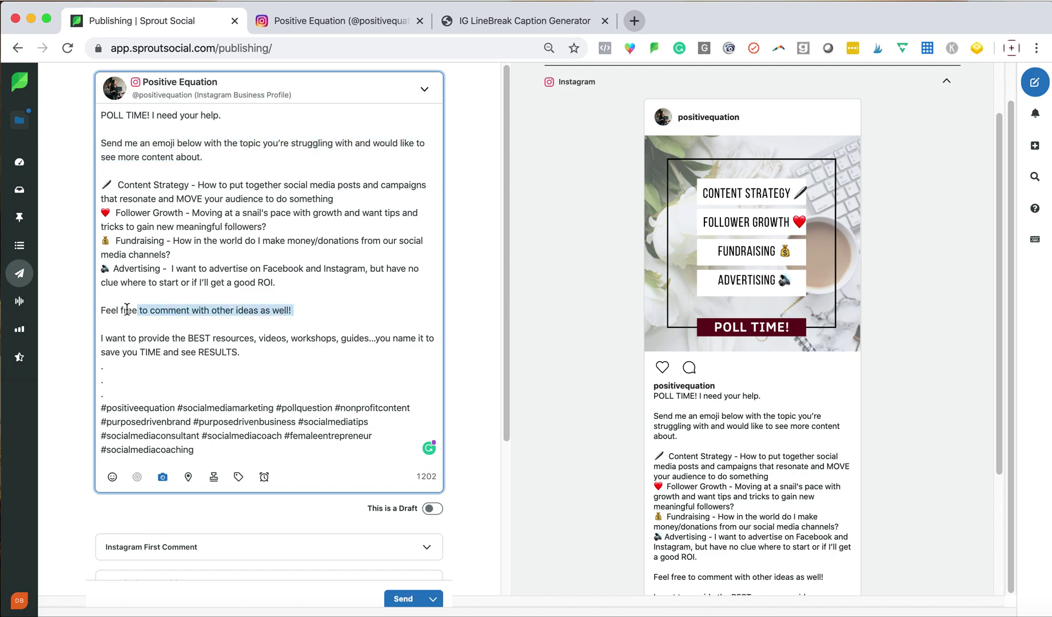
pyautogui.click(202, 310)
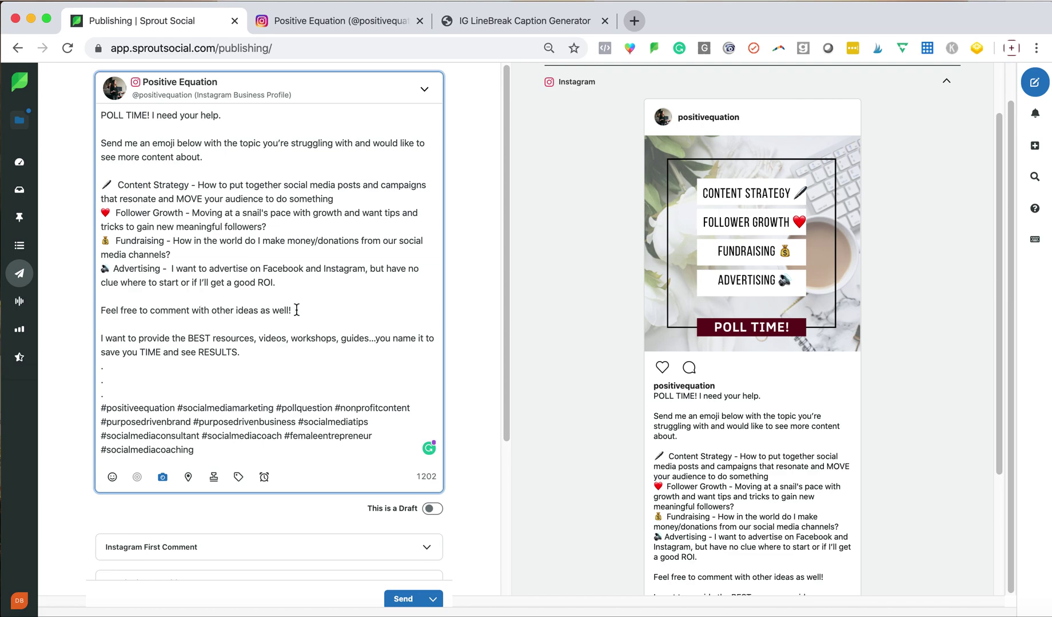
# - Schedule the Instagram post for Thursday, Jan 9, 2020 at the optimal 11:50 am slot
pyautogui.scroll(-5, 296, 308)
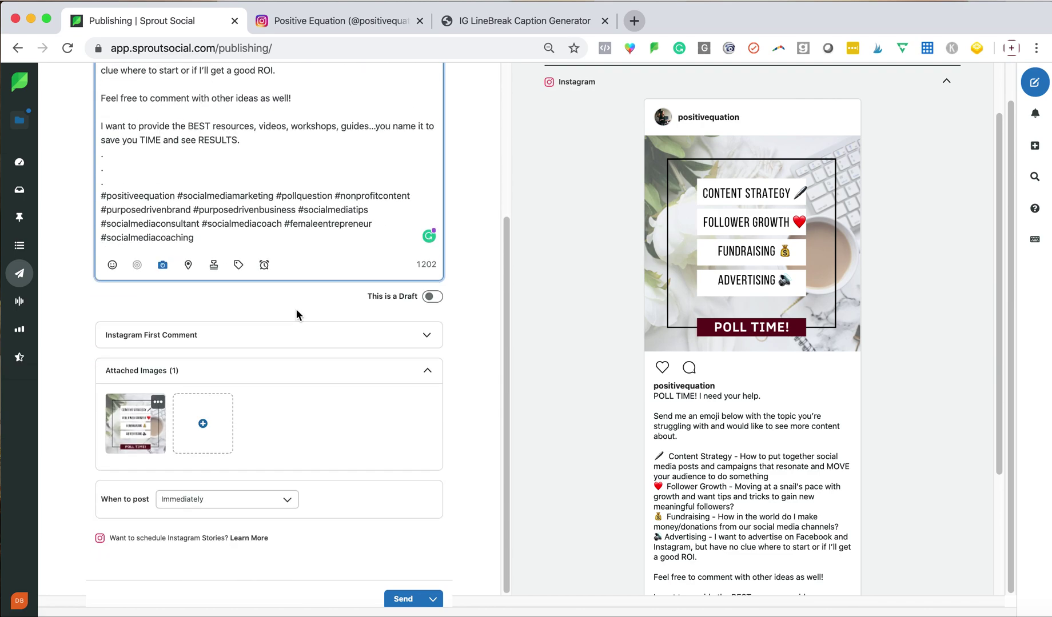
pyautogui.click(290, 504)
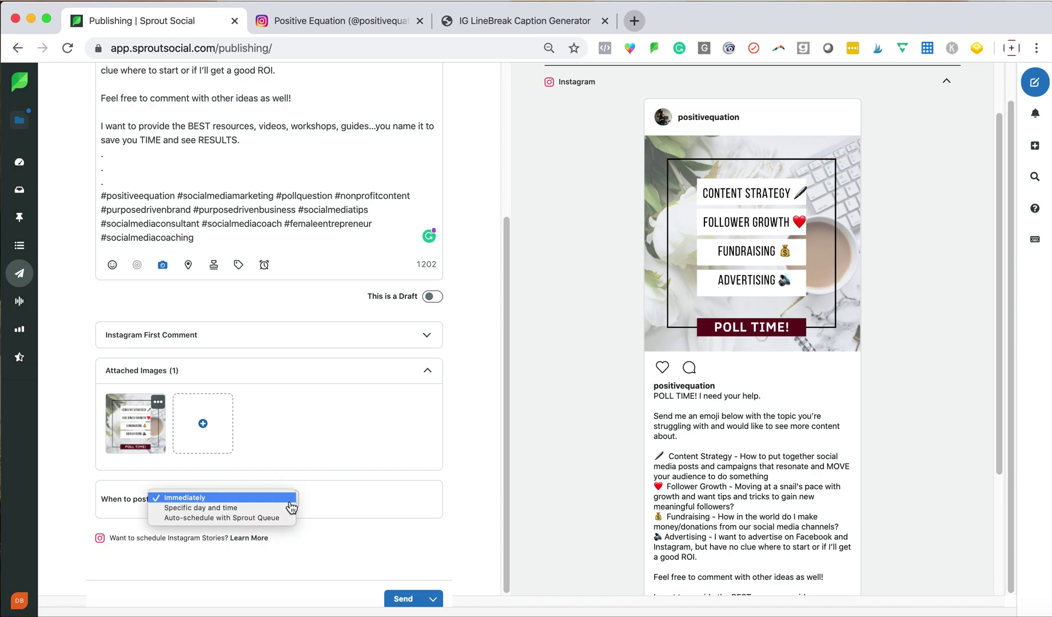
pyautogui.click(286, 509)
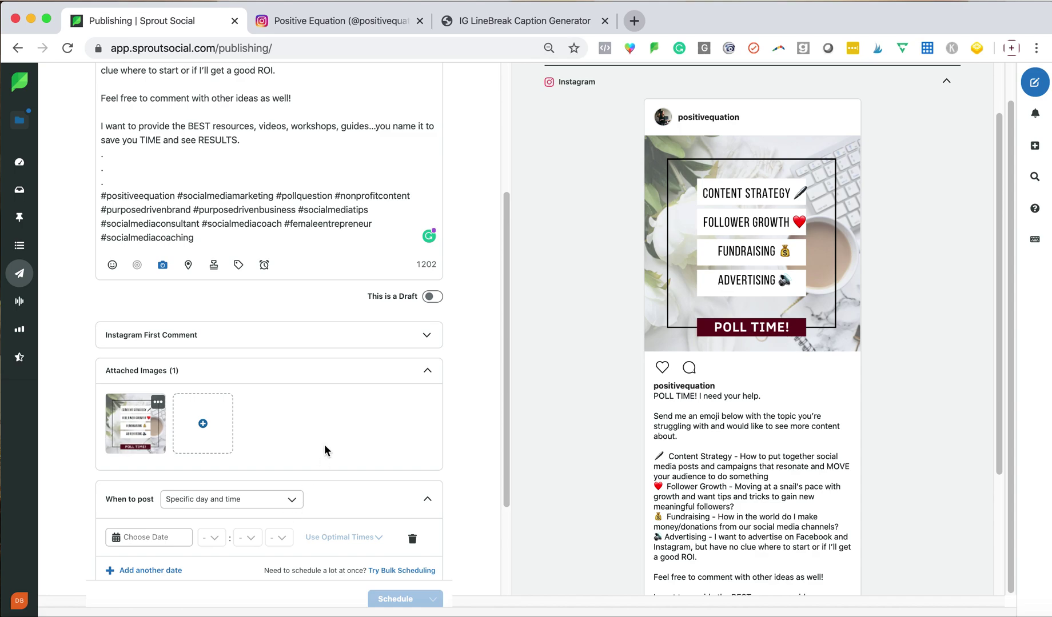
pyautogui.scroll(-5, 324, 445)
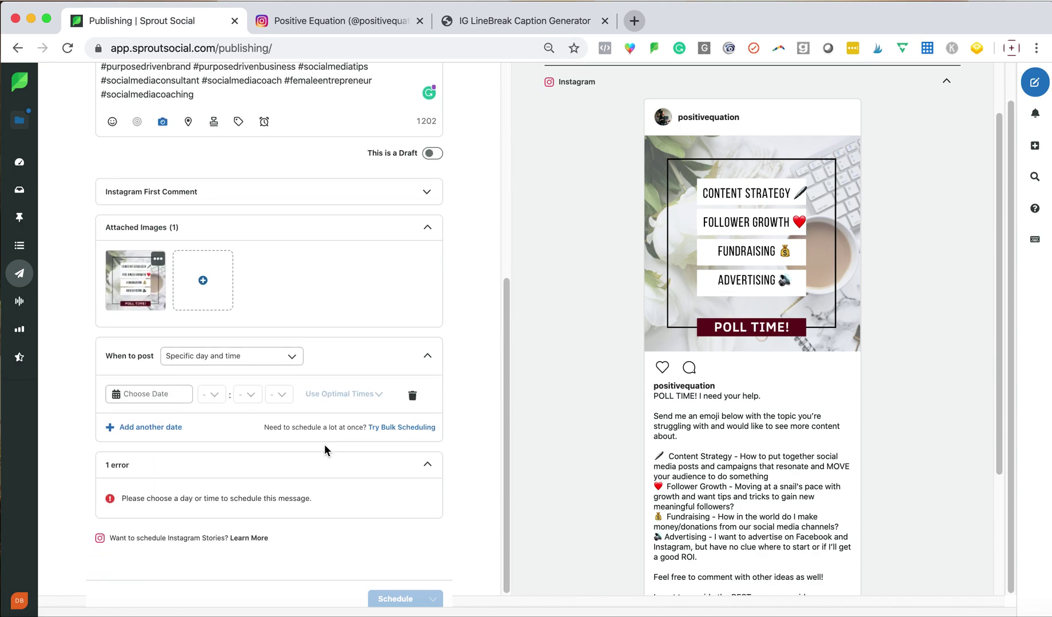
pyautogui.click(174, 396)
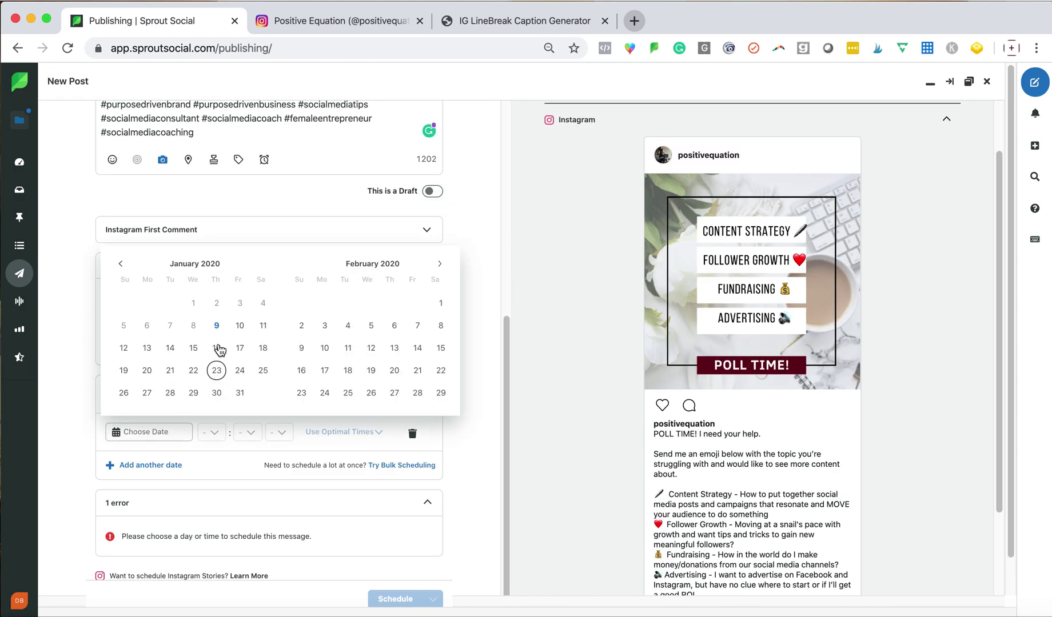
pyautogui.click(217, 327)
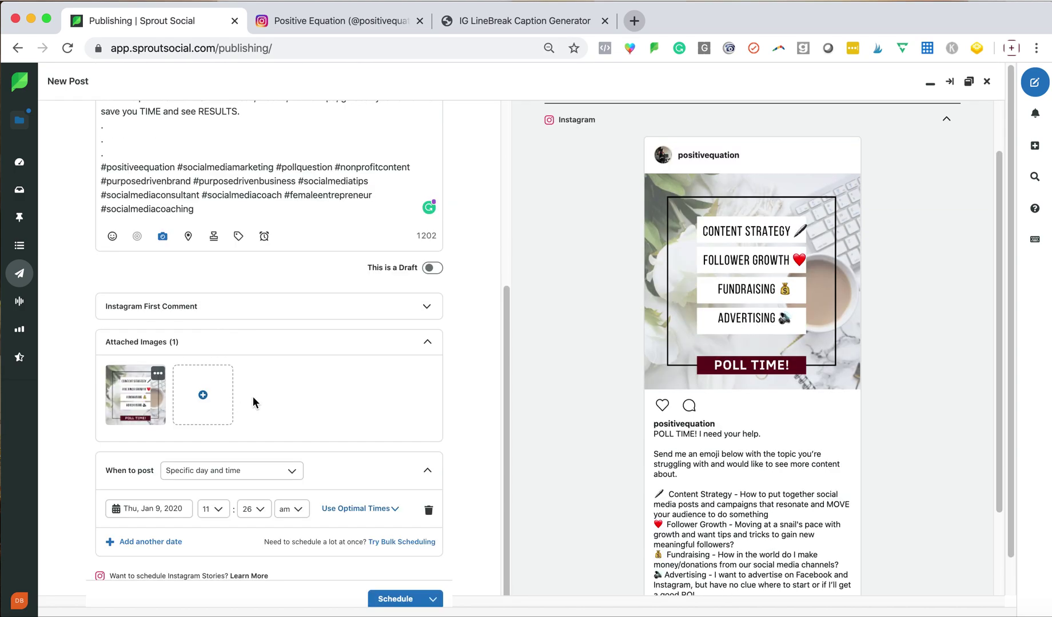
pyautogui.click(366, 509)
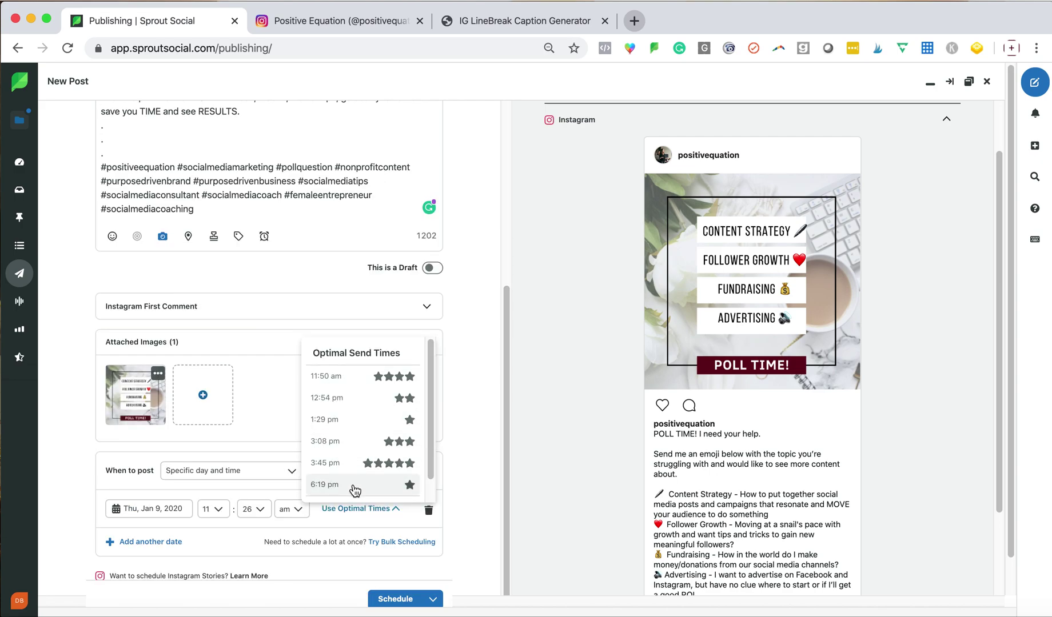
pyautogui.click(356, 379)
pyautogui.scroll(-1, 340, 381)
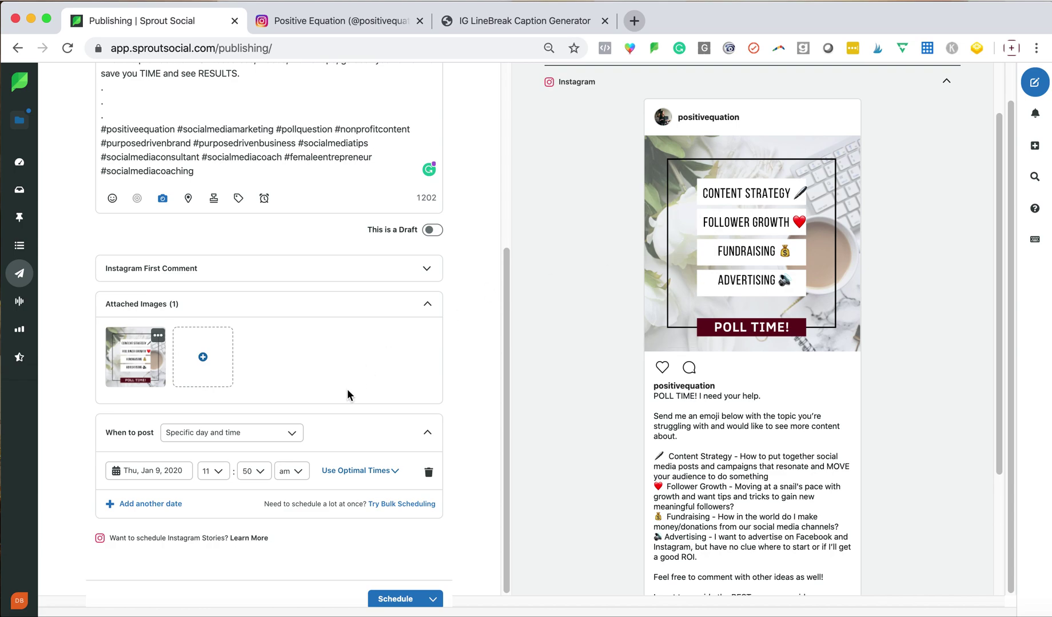
pyautogui.scroll(7, 347, 389)
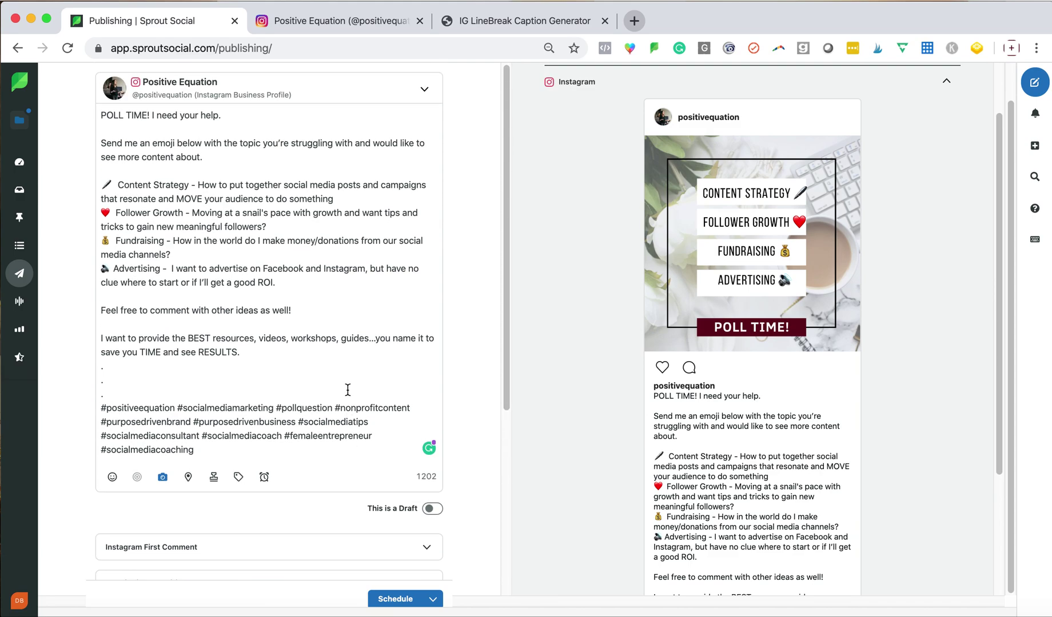
# - Schedule the Instagram post with Schedule + Duplicate so a copy reopens for other networks
pyautogui.scroll(-7, 348, 389)
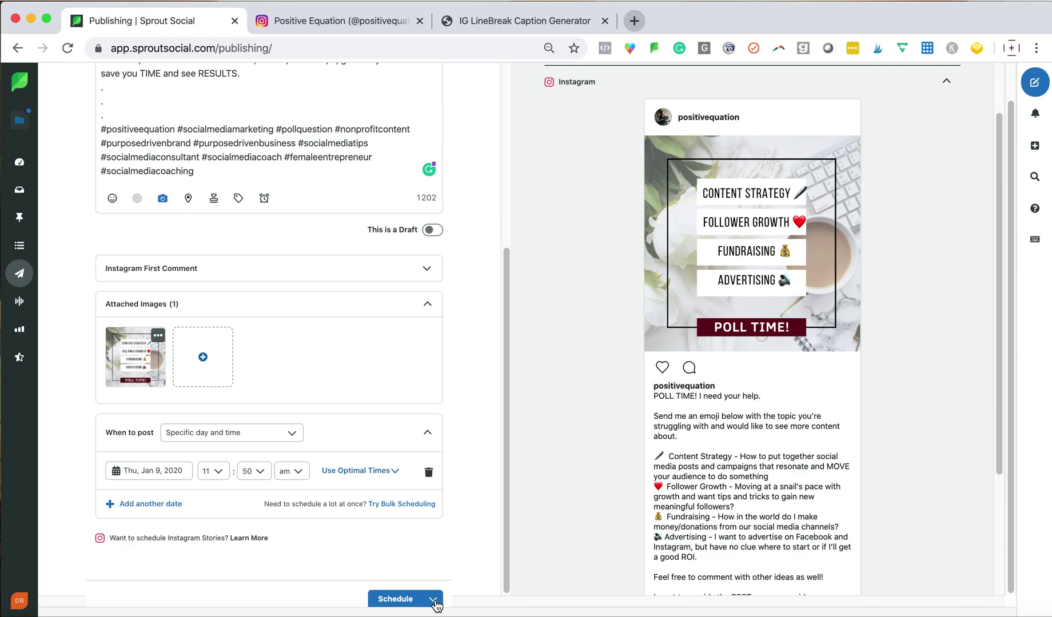
pyautogui.click(433, 600)
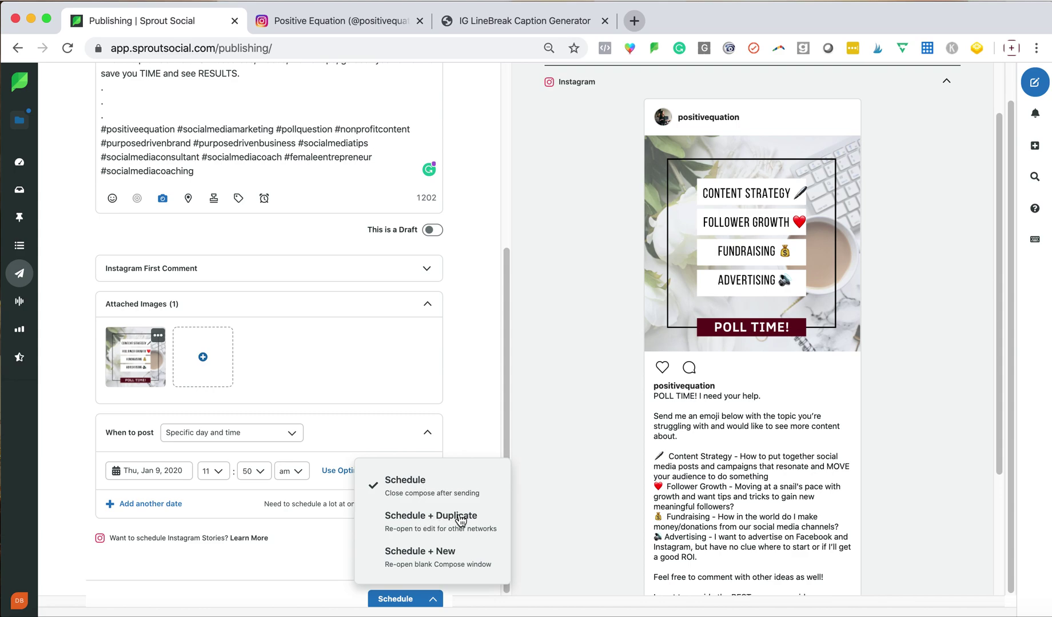
pyautogui.click(408, 520)
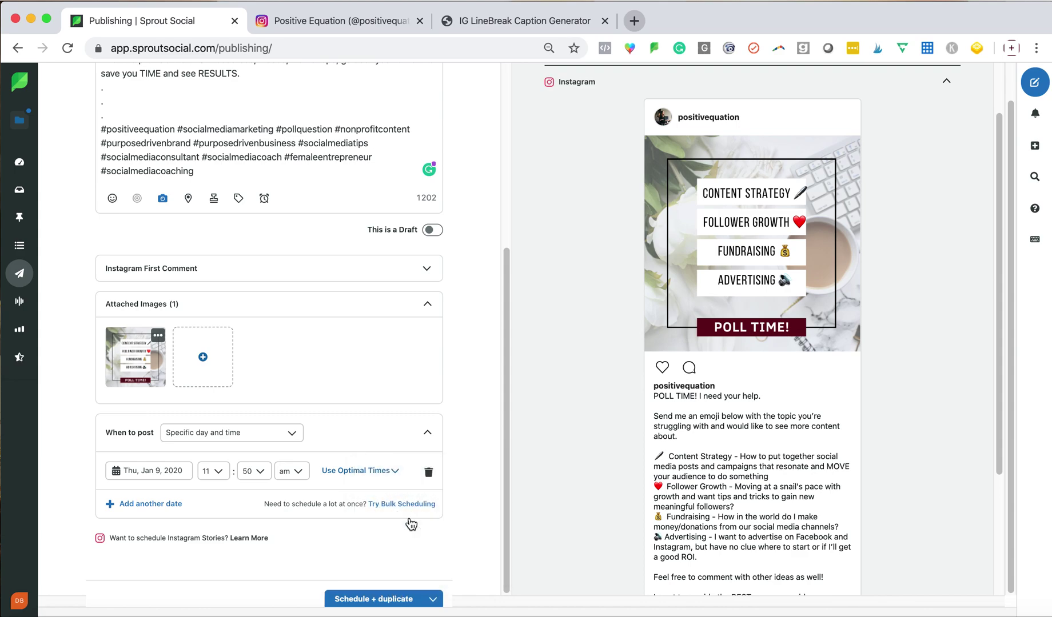
pyautogui.click(382, 599)
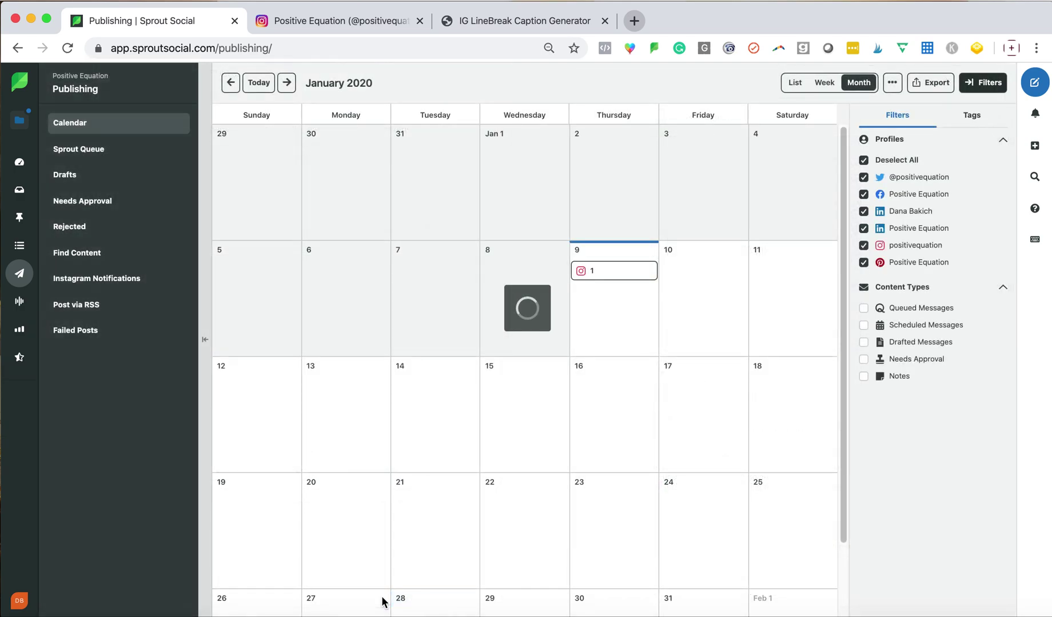
# - Target the duplicated post at the Positive Equation Facebook page
pyautogui.scroll(4, 378, 292)
pyautogui.scroll(-5, 378, 292)
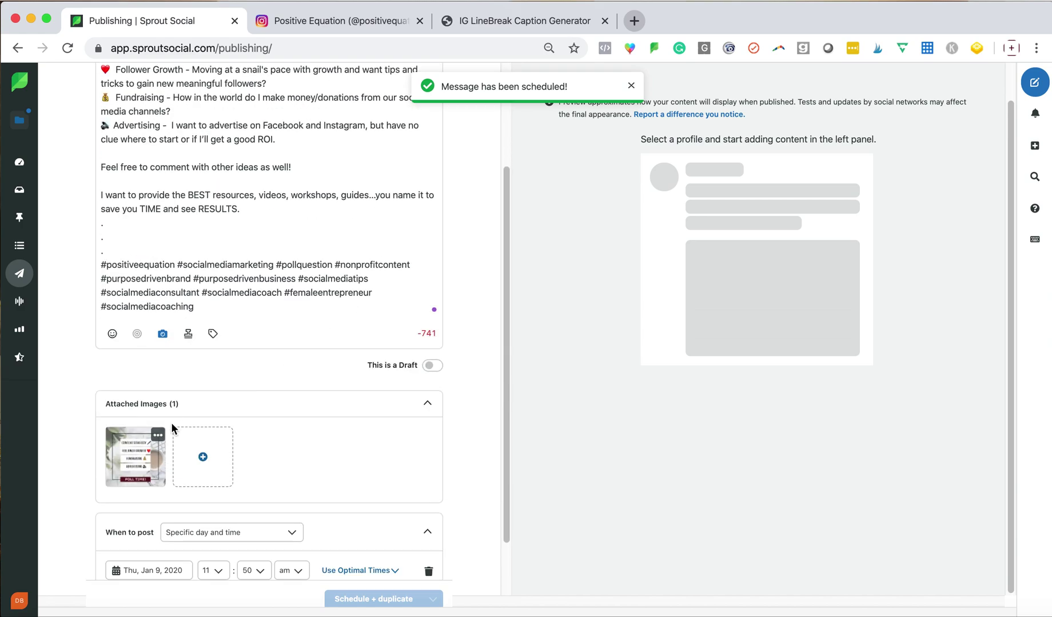
pyautogui.scroll(4, 317, 326)
pyautogui.scroll(1, 323, 313)
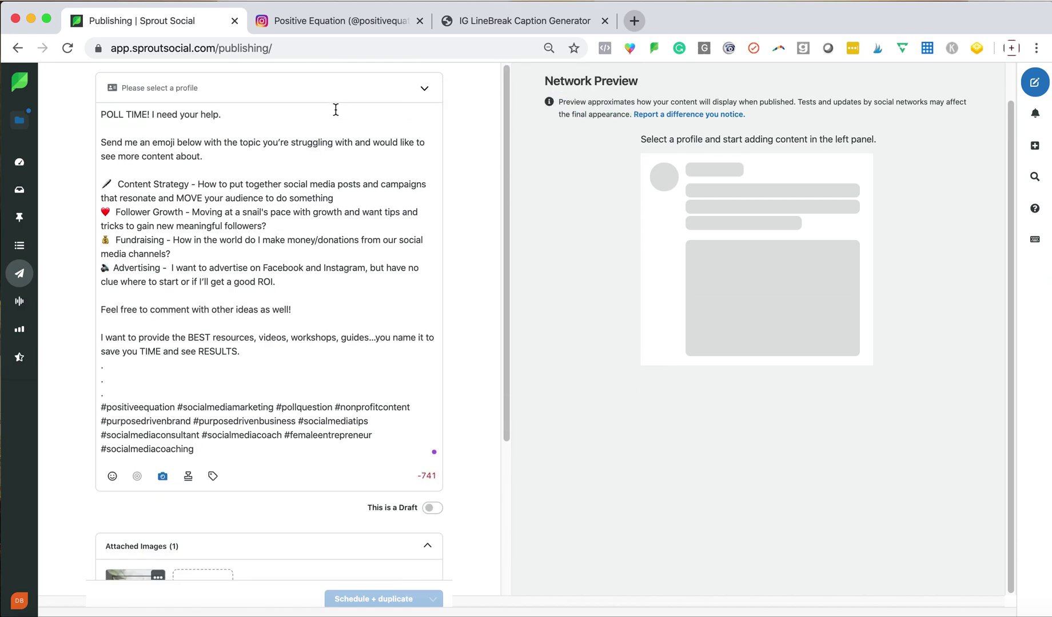
pyautogui.scroll(1, 335, 91)
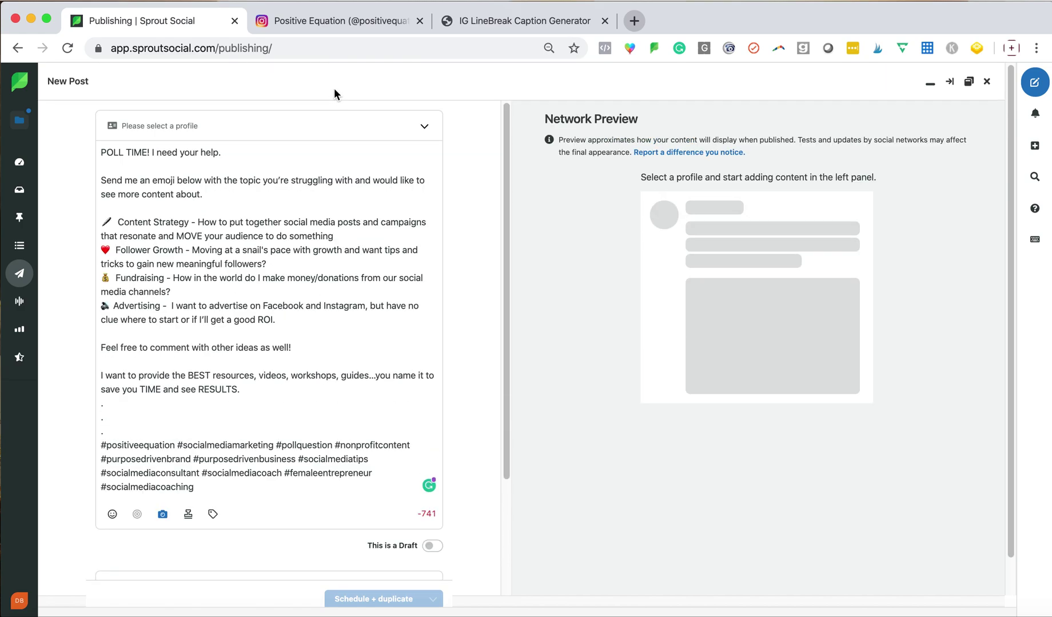
pyautogui.click(338, 126)
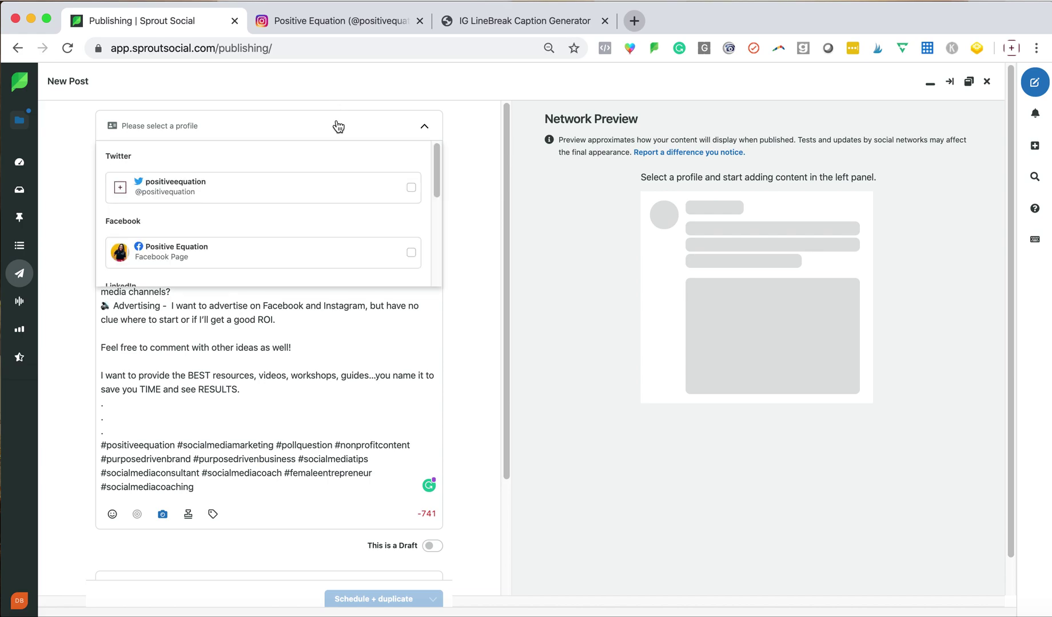
pyautogui.click(327, 260)
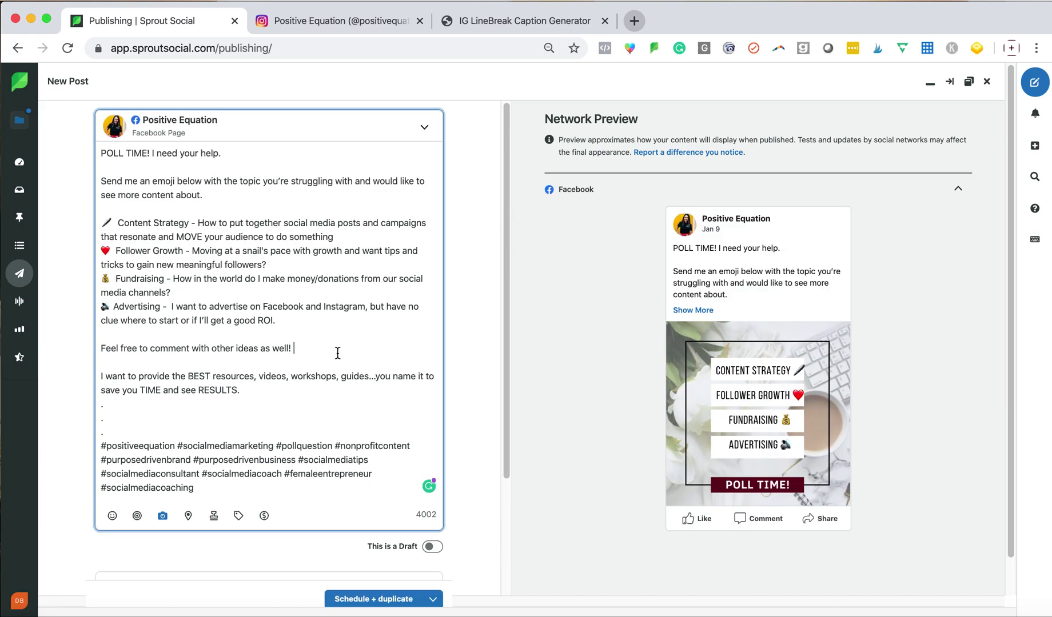
# - Delete the dot lines and hashtags from the end of the caption
pyautogui.scroll(-1, 338, 352)
pyautogui.moveTo(195, 462); pyautogui.dragTo(101, 377)
pyautogui.press('BackSpace')
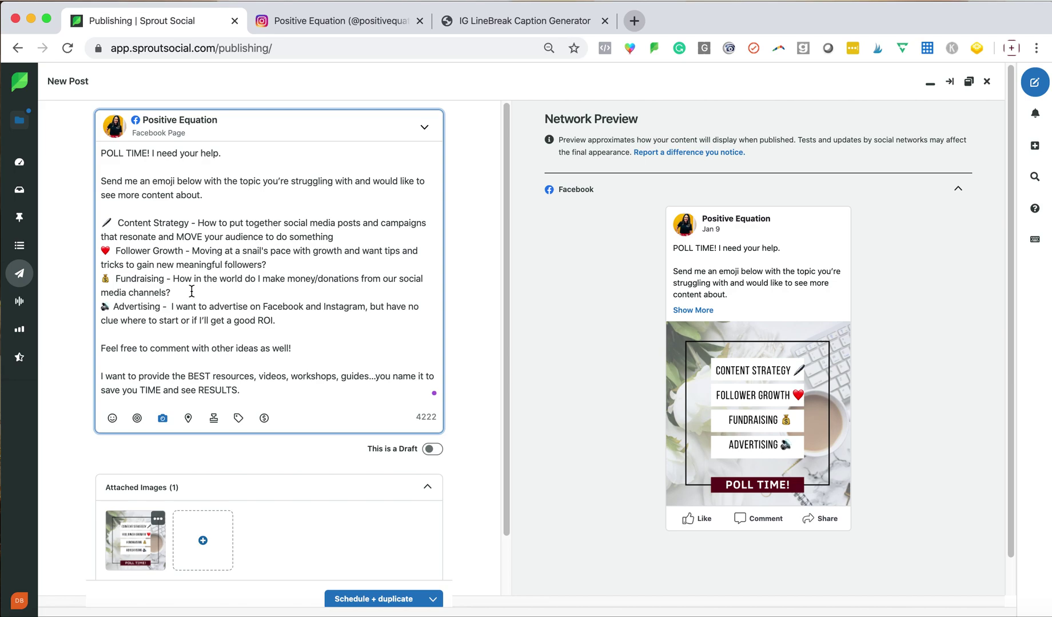
pyautogui.scroll(-5, 276, 270)
# - Pick the optimal 11:49 am send time and adjust spacing before the caption's last paragraph
pyautogui.click(353, 540)
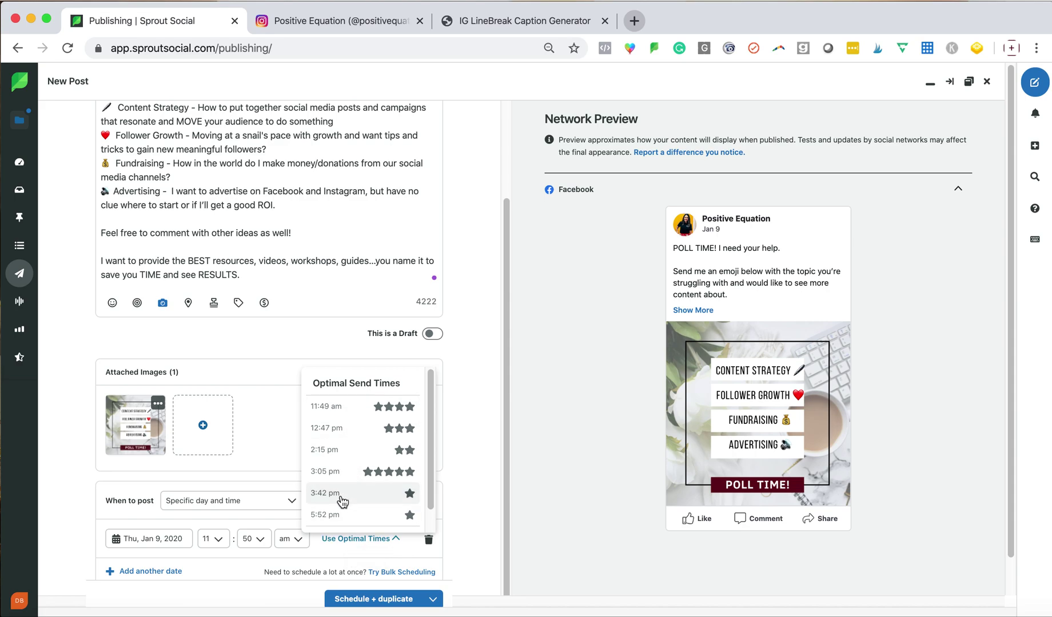
pyautogui.click(348, 407)
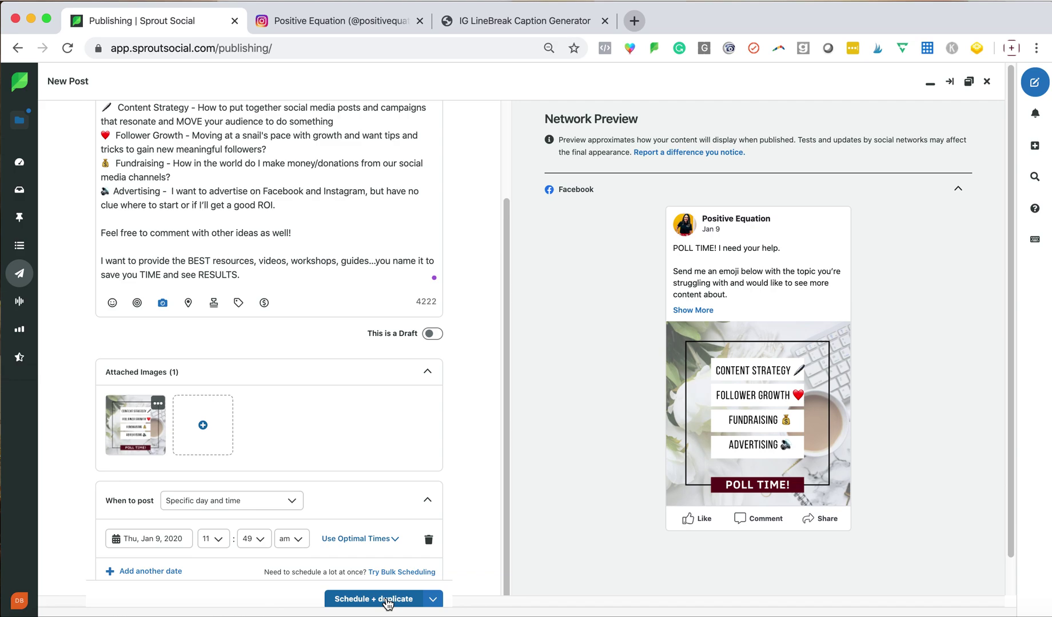
pyautogui.click(698, 311)
pyautogui.scroll(-2, 593, 417)
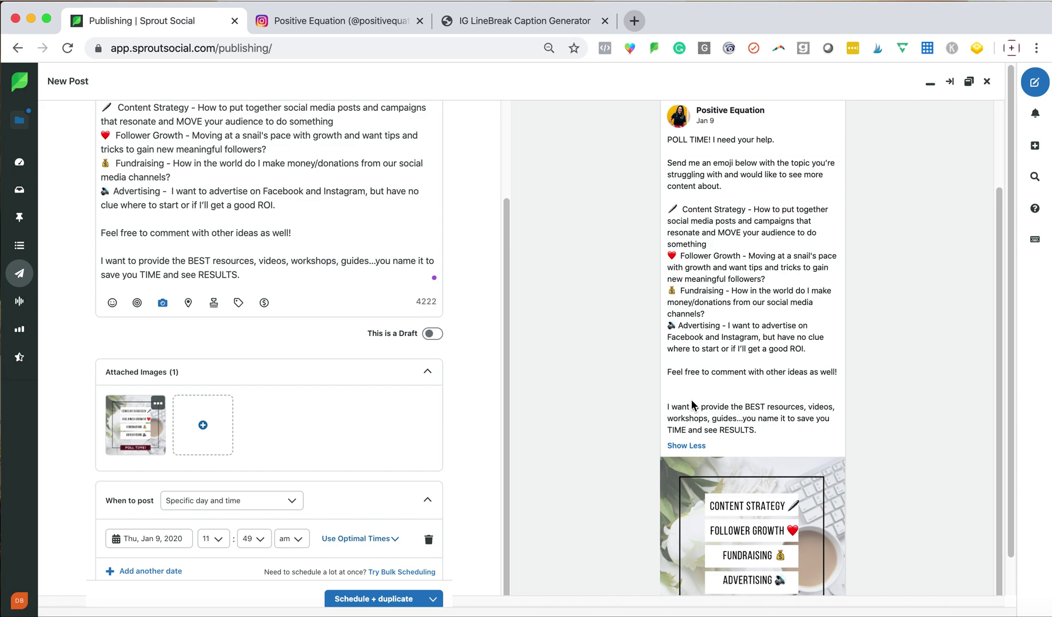
pyautogui.click(237, 246)
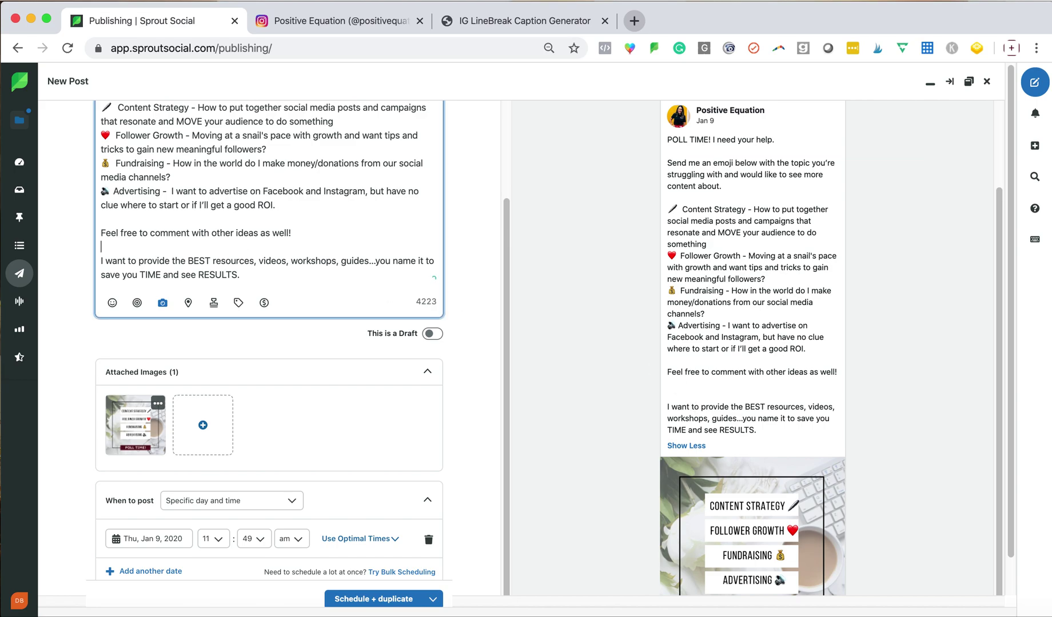
# - Review the full caption in the Facebook preview, then schedule it with Schedule + Duplicate
pyautogui.click(683, 446)
pyautogui.click(693, 310)
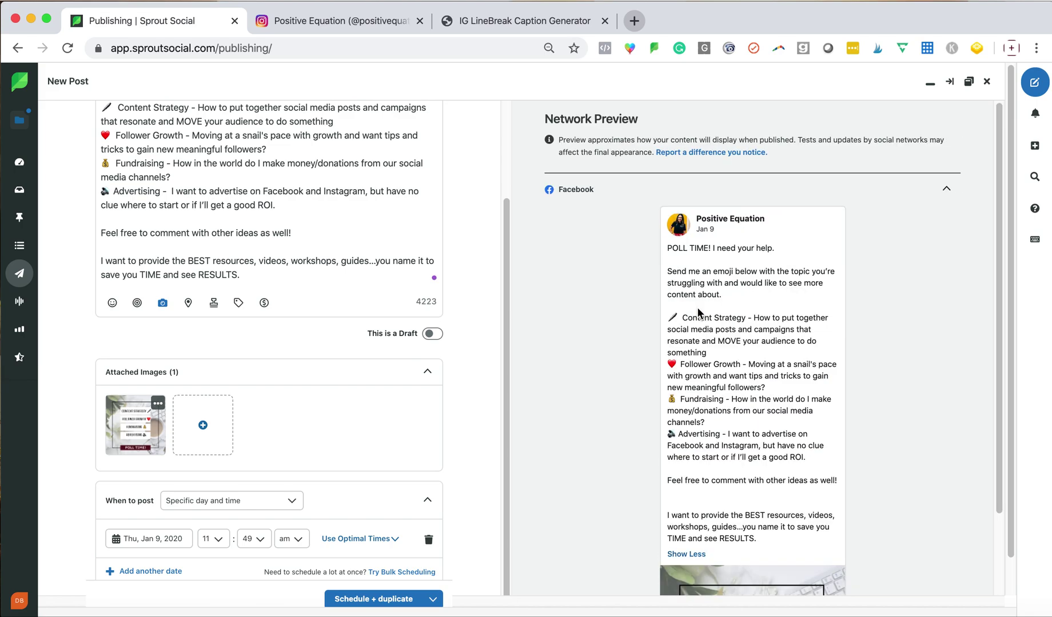
pyautogui.scroll(-1, 291, 265)
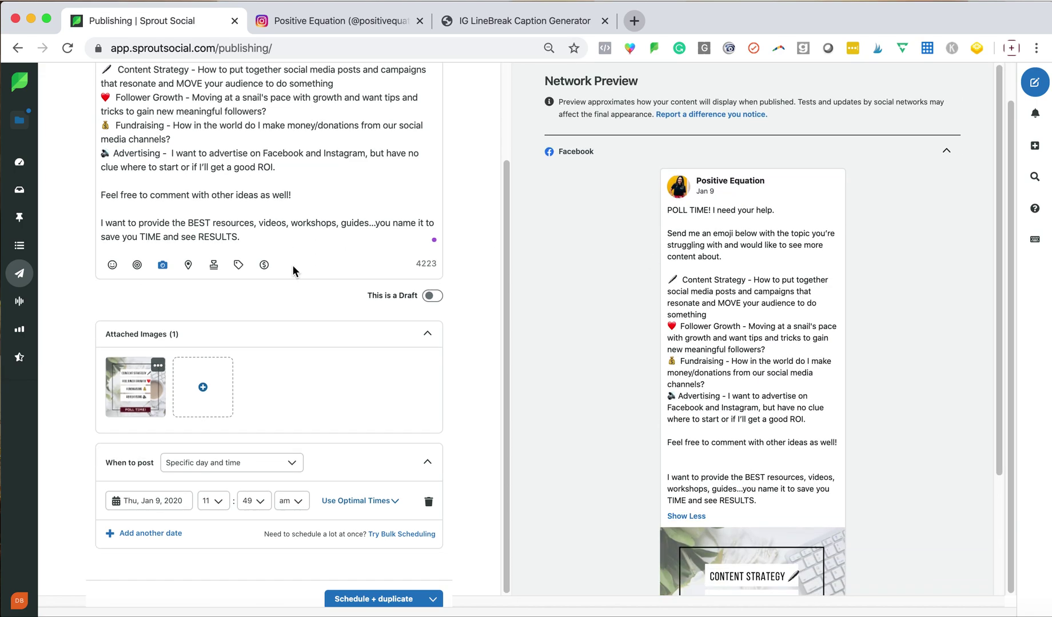
pyautogui.click(372, 599)
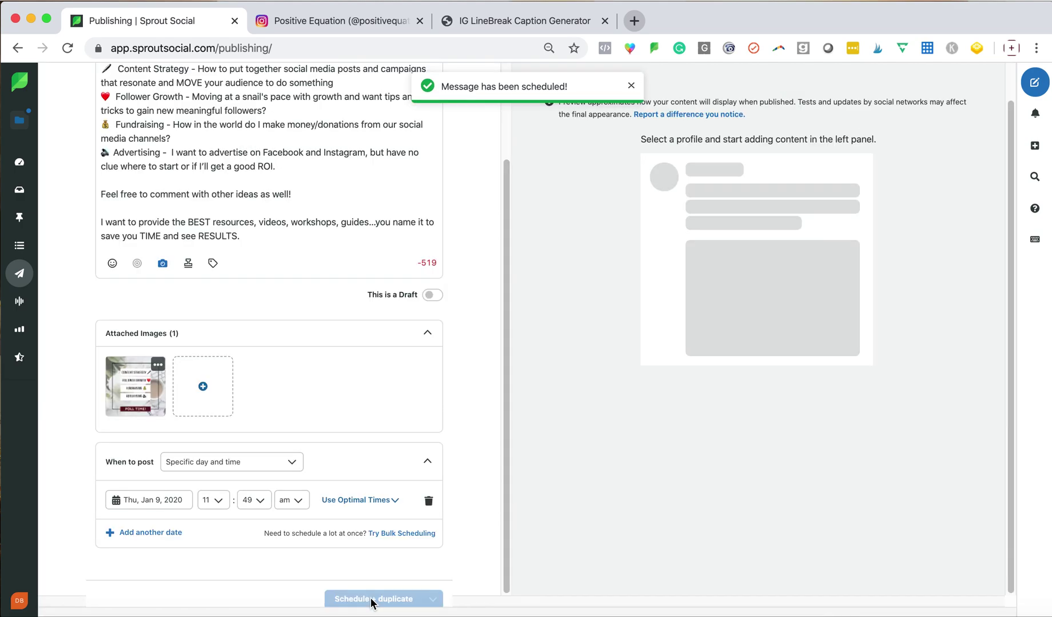
# - Target the new duplicate at the Positive Equation Twitter account and start editing its caption
pyautogui.scroll(3, 327, 279)
pyautogui.click(321, 87)
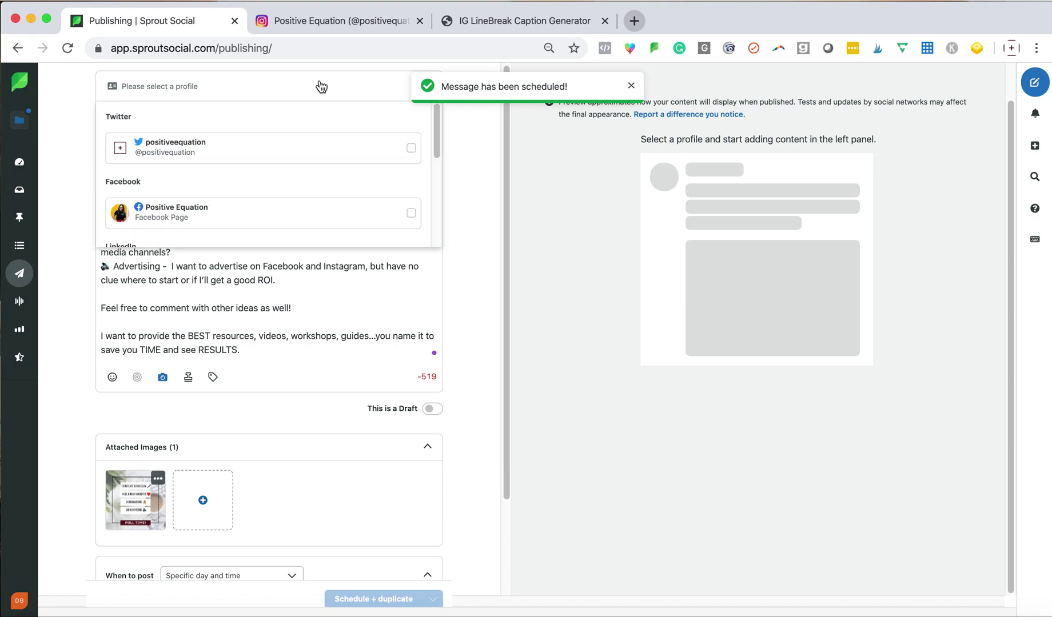
pyautogui.click(305, 151)
pyautogui.click(305, 275)
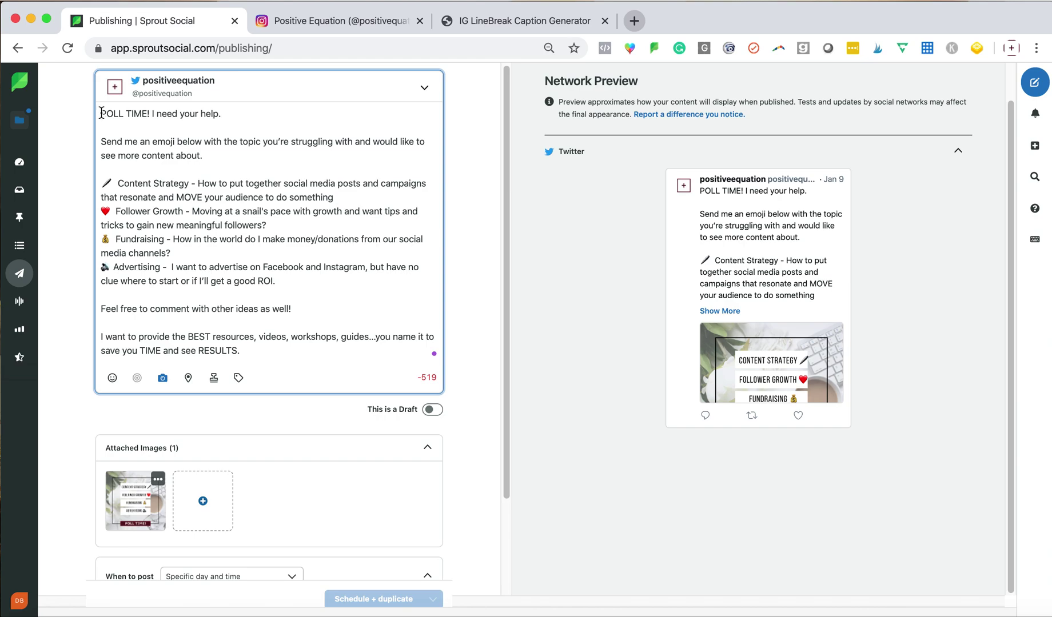
# - Rewrite the caption's opening lines, inserting 'RT with', 'an' and 'that matches the'
pyautogui.moveTo(101, 113); pyautogui.dragTo(230, 114)
pyautogui.write('RT with')
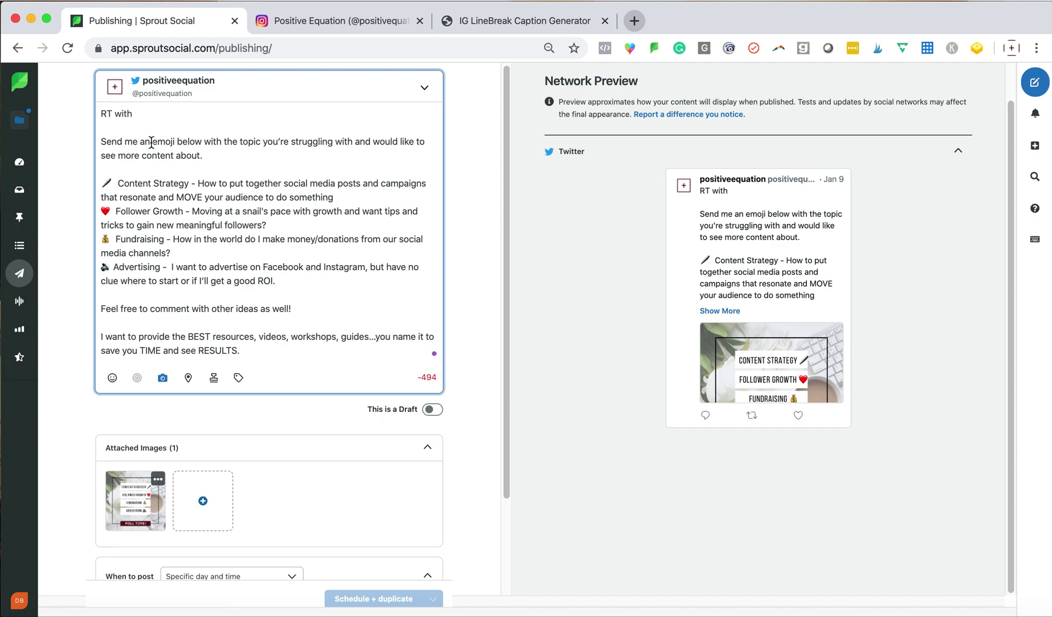
pyautogui.moveTo(153, 142); pyautogui.dragTo(99, 142)
pyautogui.press('BackSpace')
pyautogui.press('BackSpace')
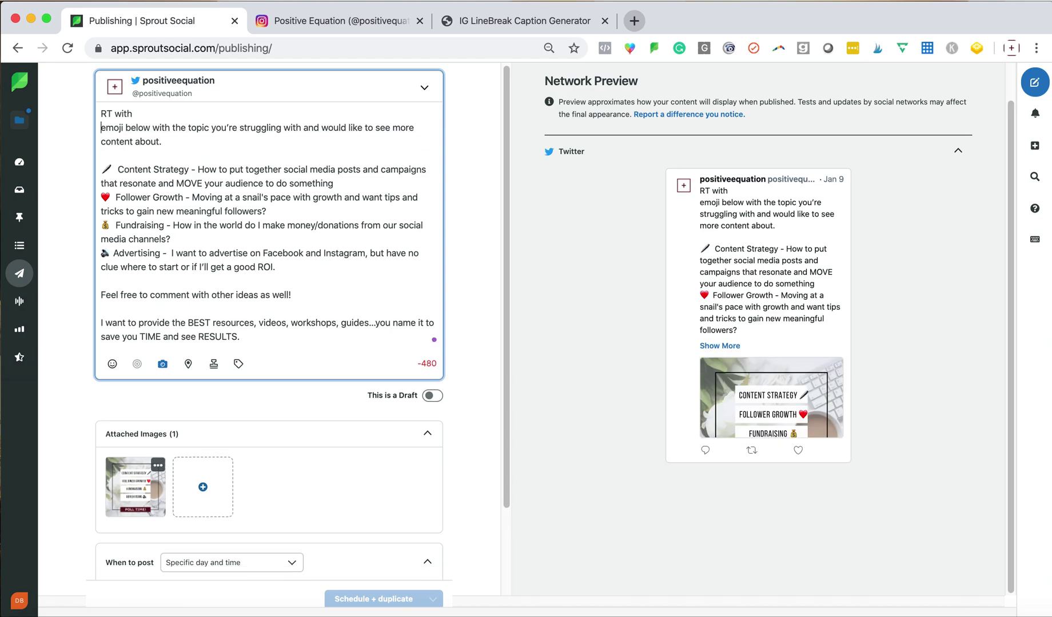
pyautogui.press('BackSpace')
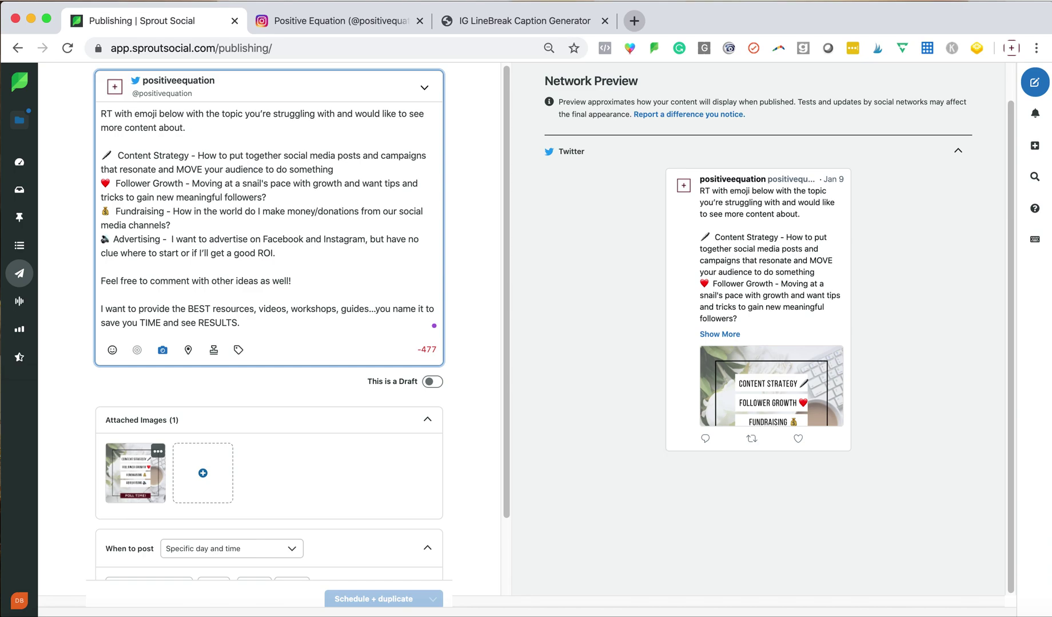
pyautogui.write('an')
pyautogui.click(171, 113)
pyautogui.moveTo(198, 112); pyautogui.dragTo(233, 114)
pyautogui.write('that matches the')
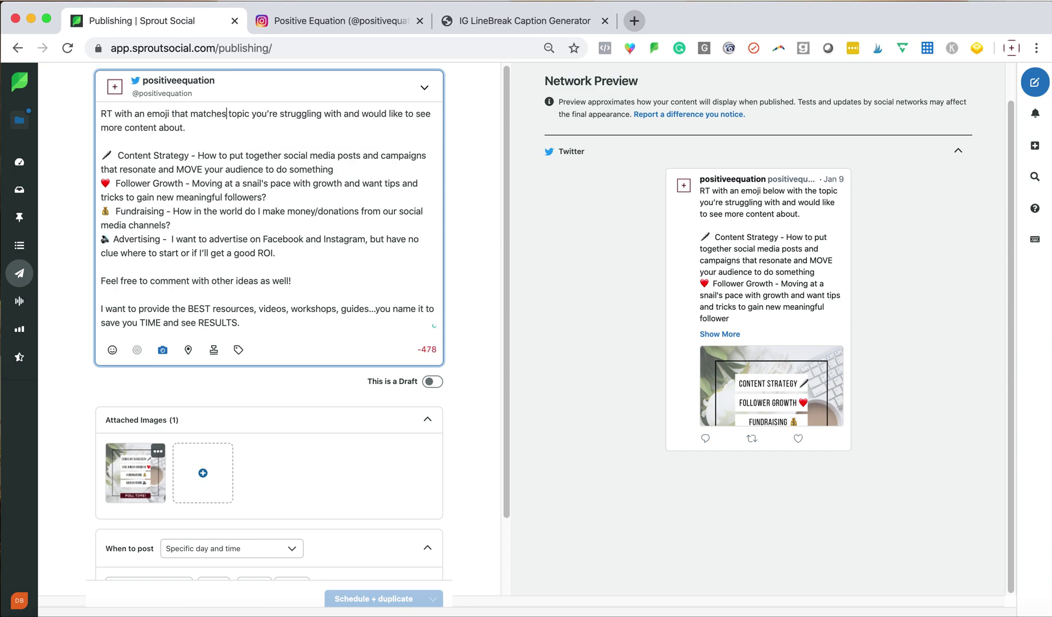
pyautogui.click(229, 131)
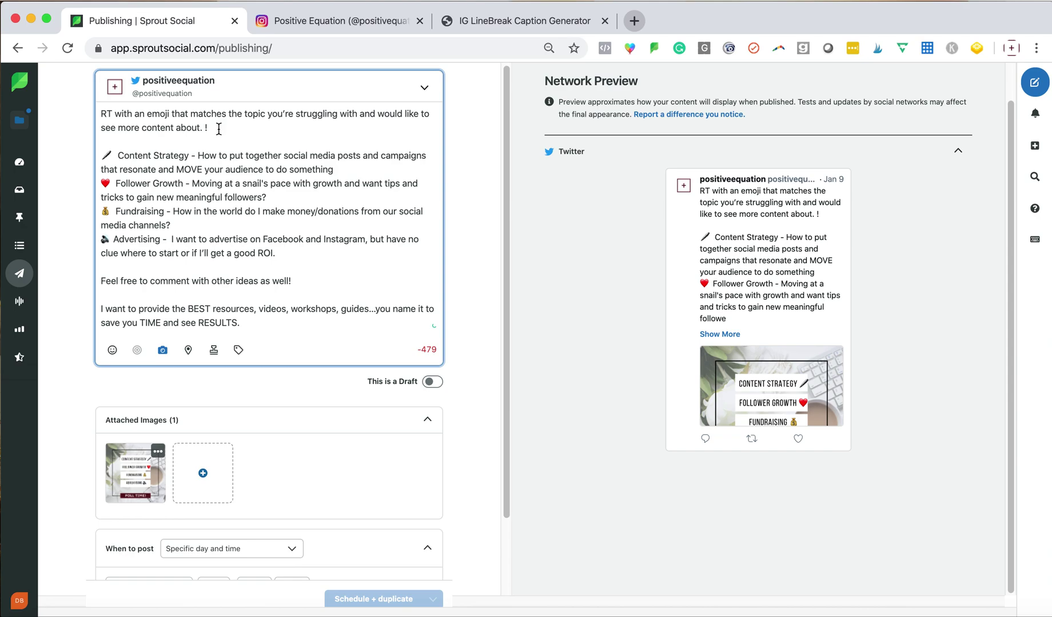
pyautogui.press('BackSpace')
pyautogui.press('BackSpace')
# - Delete the Content Strategy, Follower Growth and Advertising descriptions from the caption
pyautogui.moveTo(334, 168); pyautogui.dragTo(189, 155)
pyautogui.press('BackSpace')
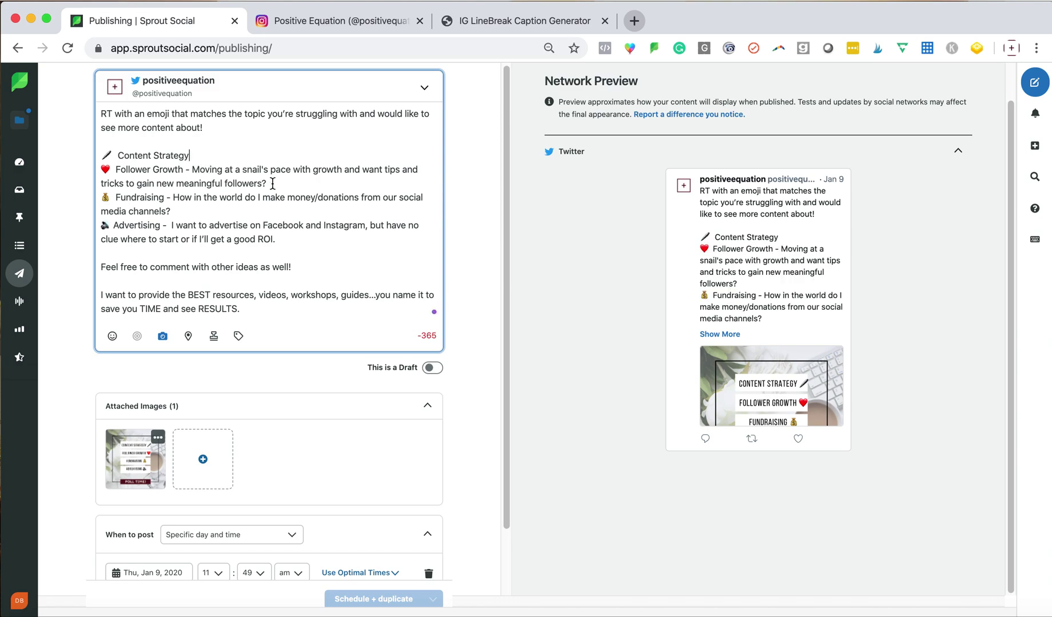
pyautogui.moveTo(267, 184); pyautogui.dragTo(165, 187)
pyautogui.press('BackSpace')
pyautogui.press('BackSpace')
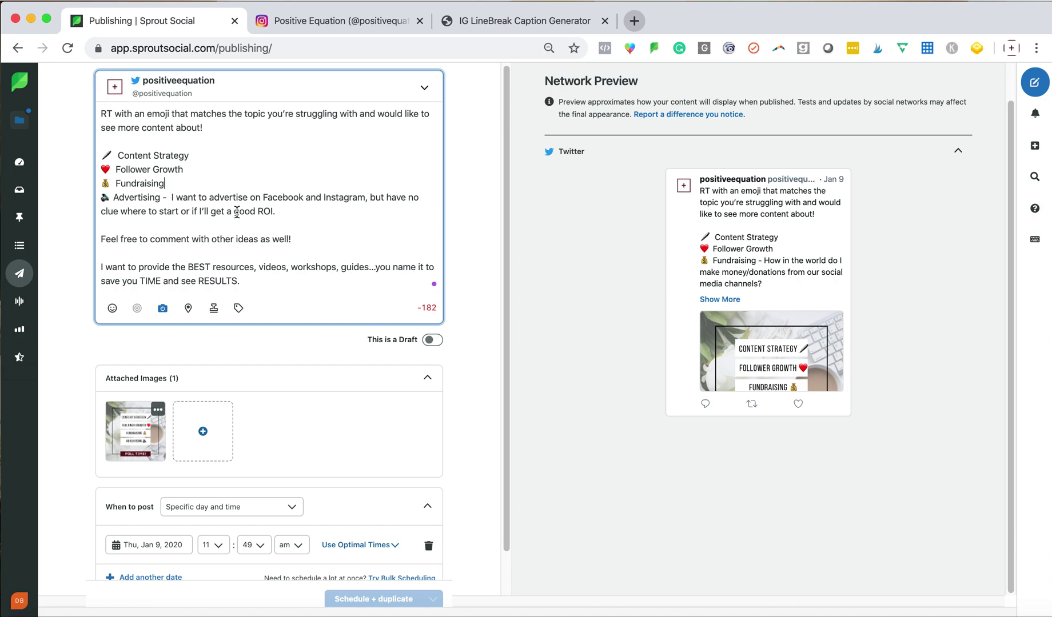
pyautogui.moveTo(277, 211); pyautogui.dragTo(169, 197)
pyautogui.press('BackSpace')
pyautogui.press('BackSpace')
pyautogui.press('BackSpace')
pyautogui.press('BackSpace')
pyautogui.press('BackSpace')
pyautogui.write('g')
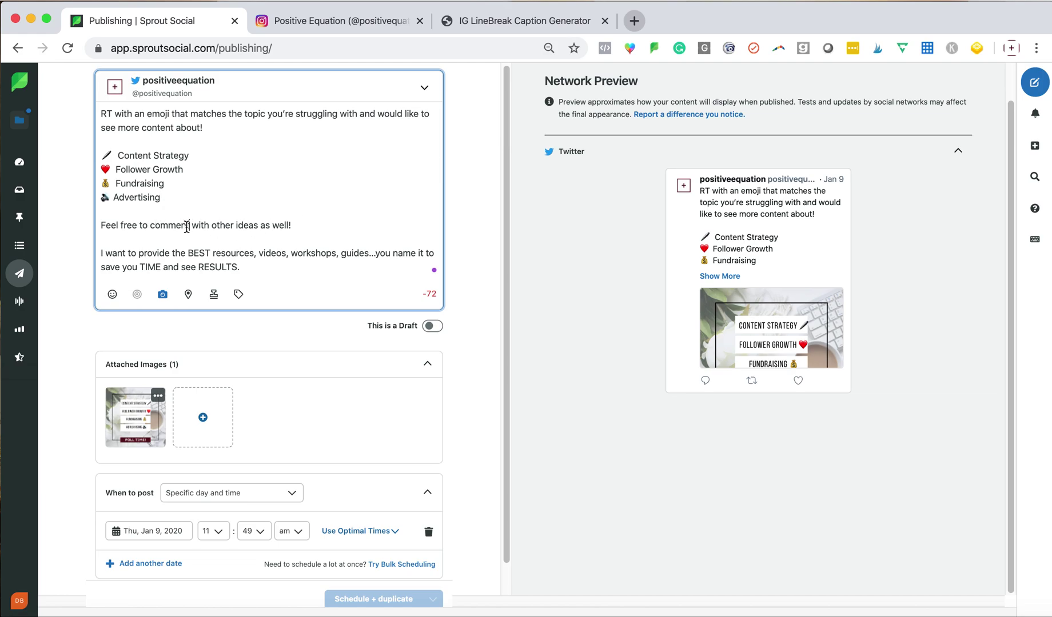
# - Change 'comment' to 'RT', remove the closing resources paragraph and leave a blank last line
pyautogui.moveTo(190, 225); pyautogui.dragTo(150, 227)
pyautogui.write('RT')
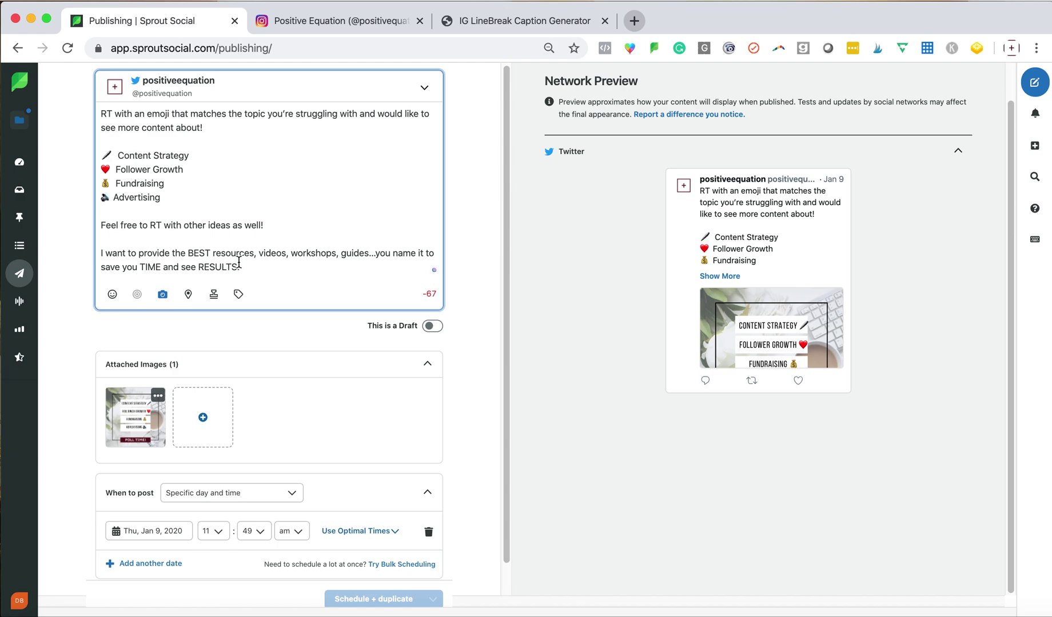
pyautogui.moveTo(240, 267); pyautogui.dragTo(101, 253)
pyautogui.press('ctrl+super+d')
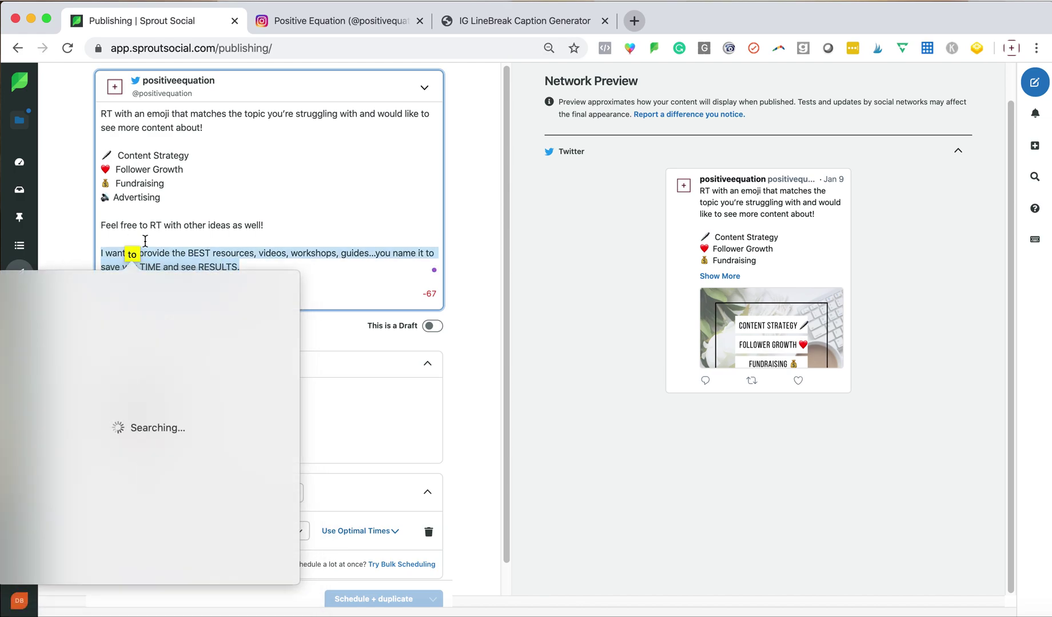
pyautogui.click(164, 242)
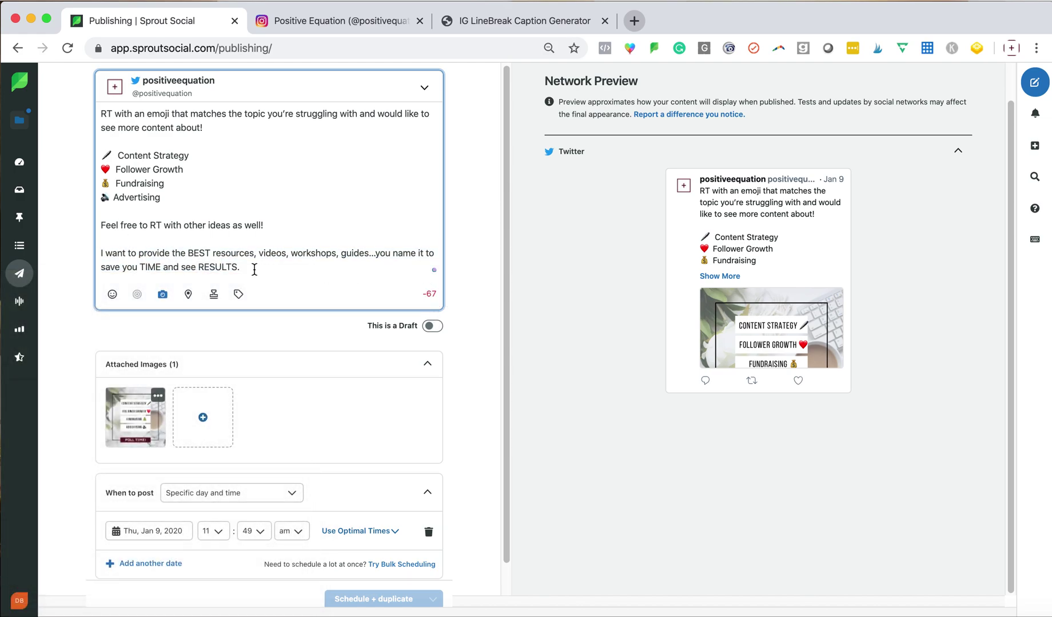
pyautogui.moveTo(252, 269); pyautogui.dragTo(101, 253)
pyautogui.press('BackSpace')
pyautogui.press('BackSpace')
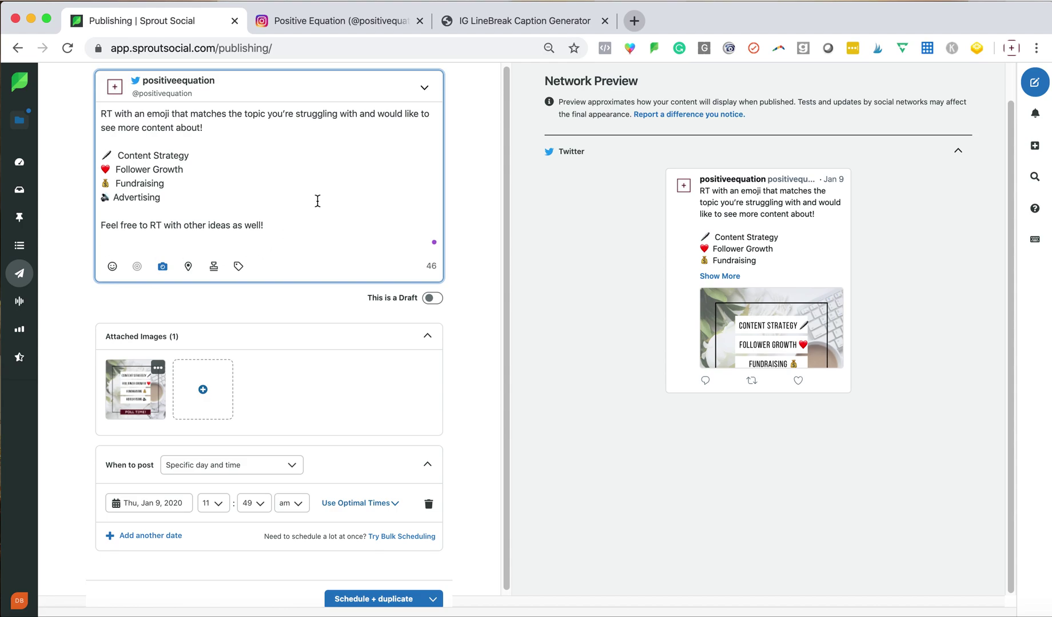
pyautogui.press('Return')
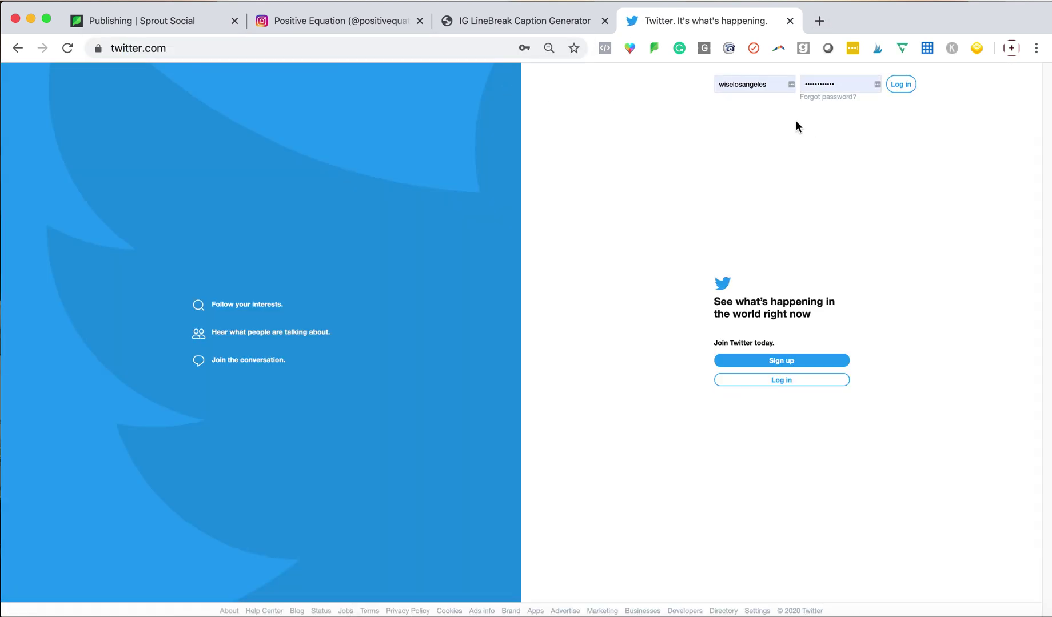
# - Log in to Twitter with the saved account and expand the Trends panel
pyautogui.click(770, 84)
pyautogui.click(773, 207)
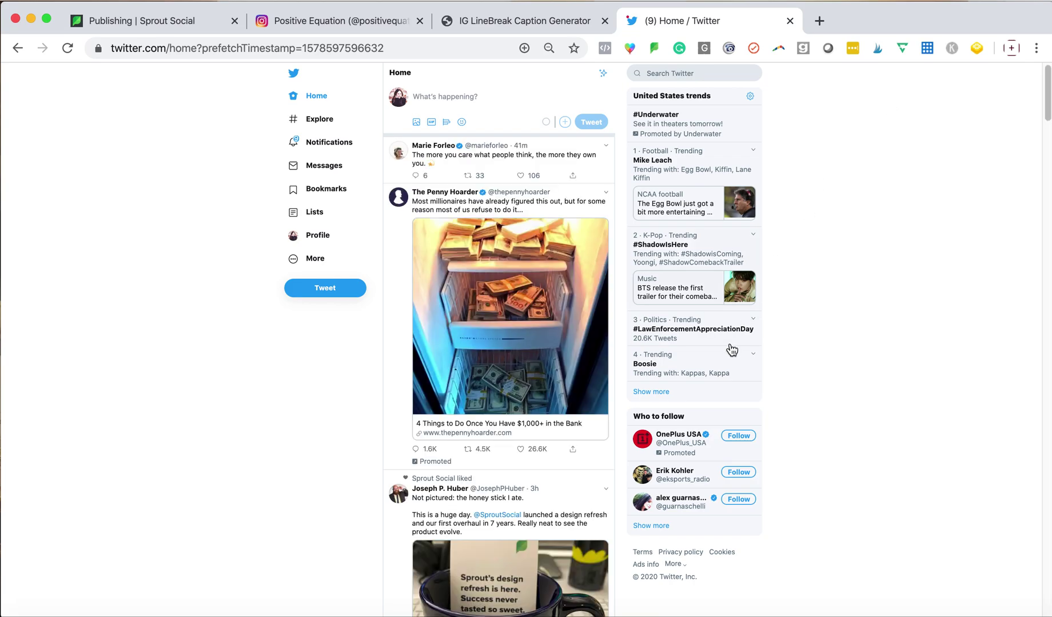
pyautogui.click(694, 394)
pyautogui.scroll(-3, 694, 394)
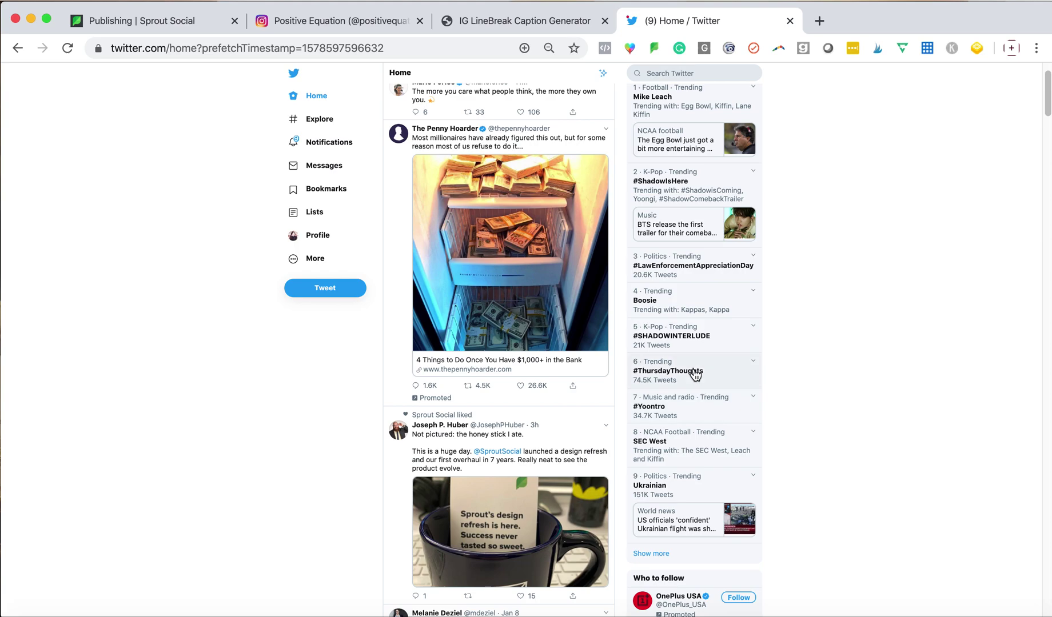
pyautogui.scroll(3, 693, 375)
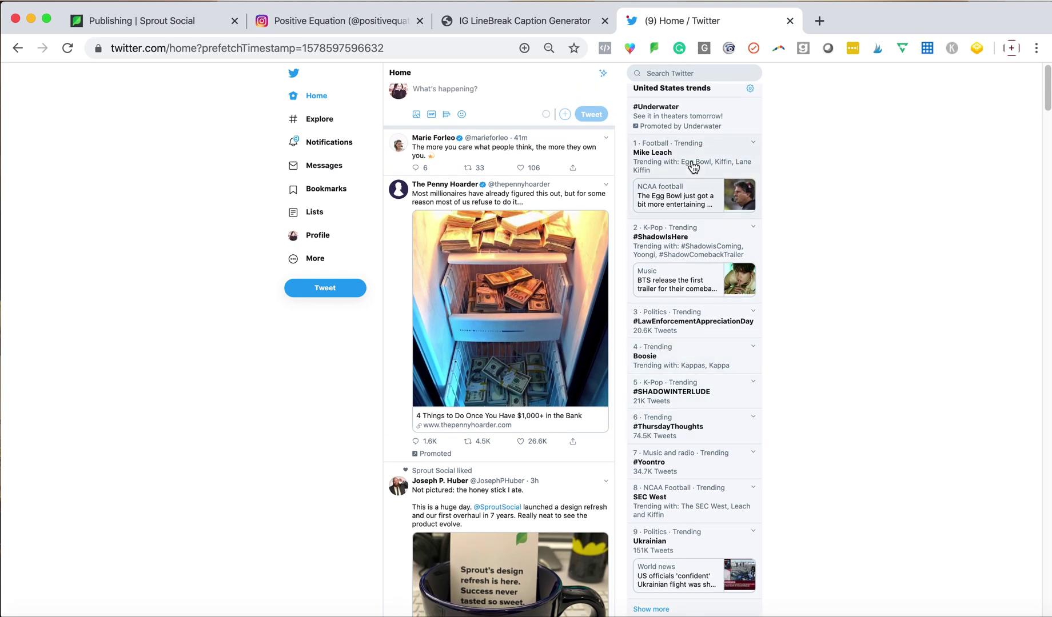
pyautogui.scroll(-10, 686, 397)
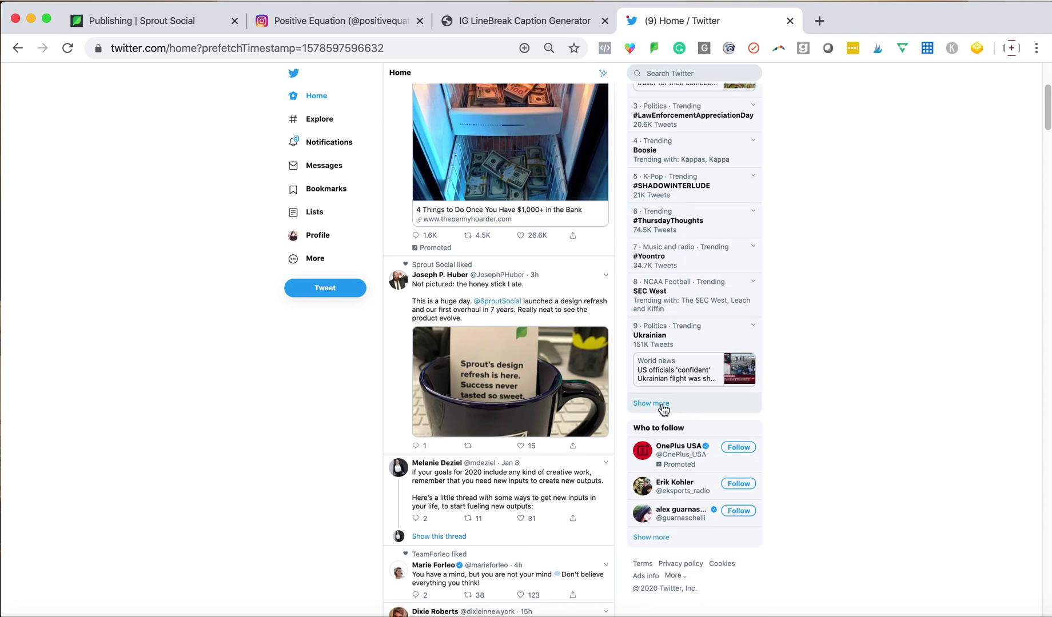
# - Scroll through the full trending topics list, then return to the Sprout Social composer
pyautogui.click(663, 407)
pyautogui.scroll(-3, 545, 403)
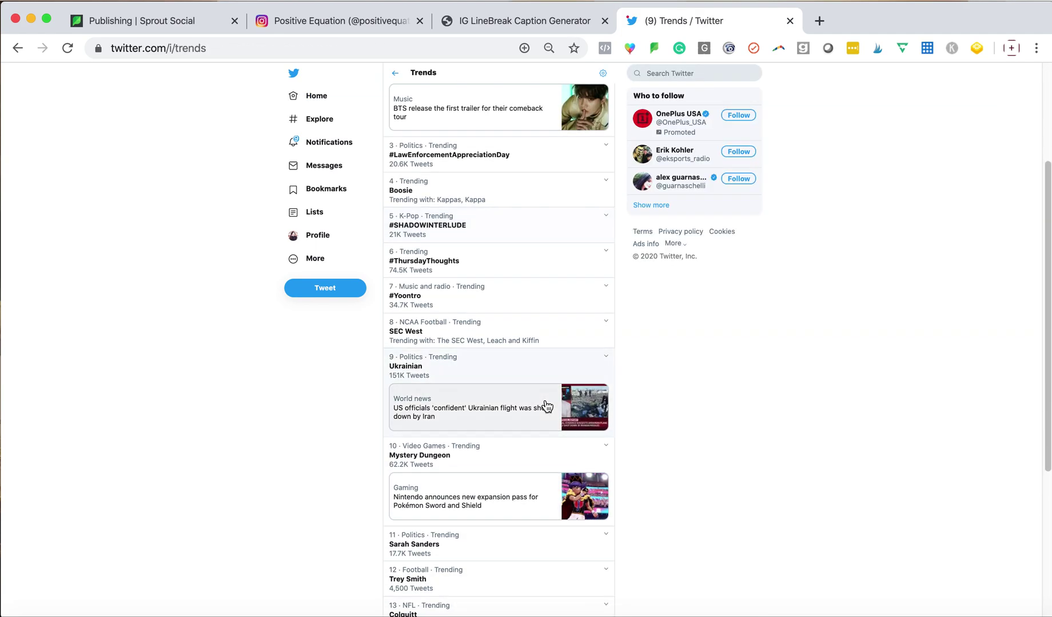
pyautogui.scroll(-5, 546, 406)
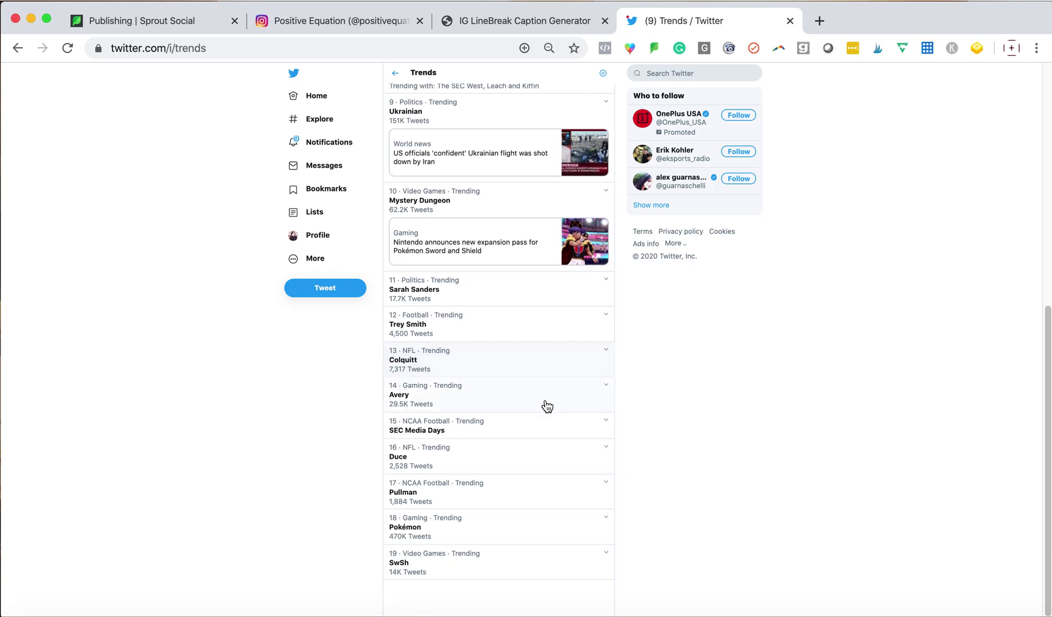
pyautogui.scroll(8, 546, 406)
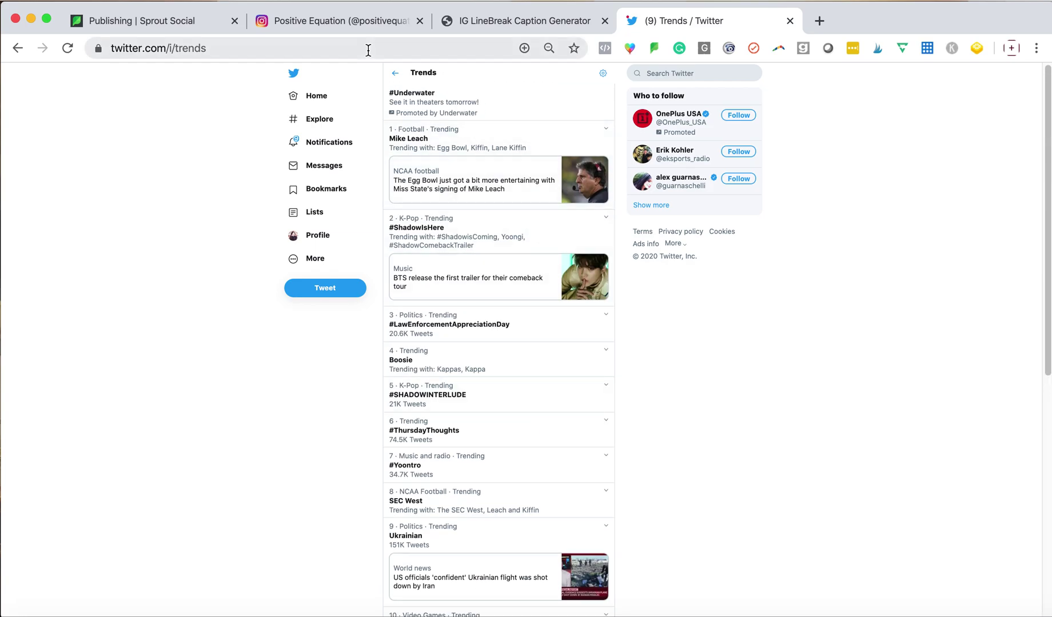
pyautogui.click(192, 22)
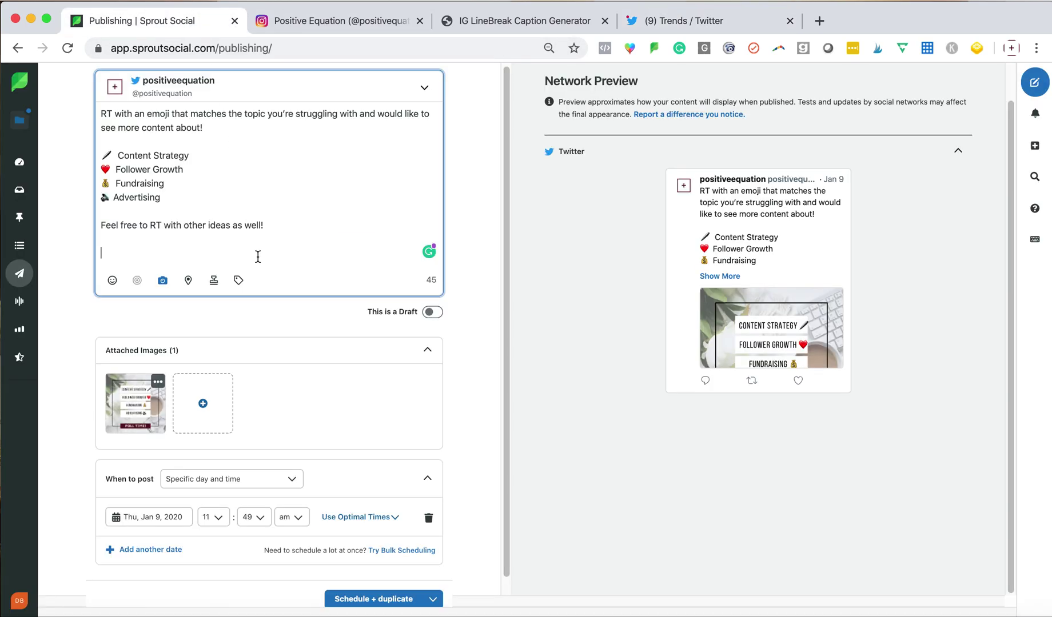
# - Add '#ThursdayThoughts #SocialMedia' on the last line, fixing 'Media' capitalisation, and check the Twitter preview
pyautogui.write('#ThursdayThoughts ')
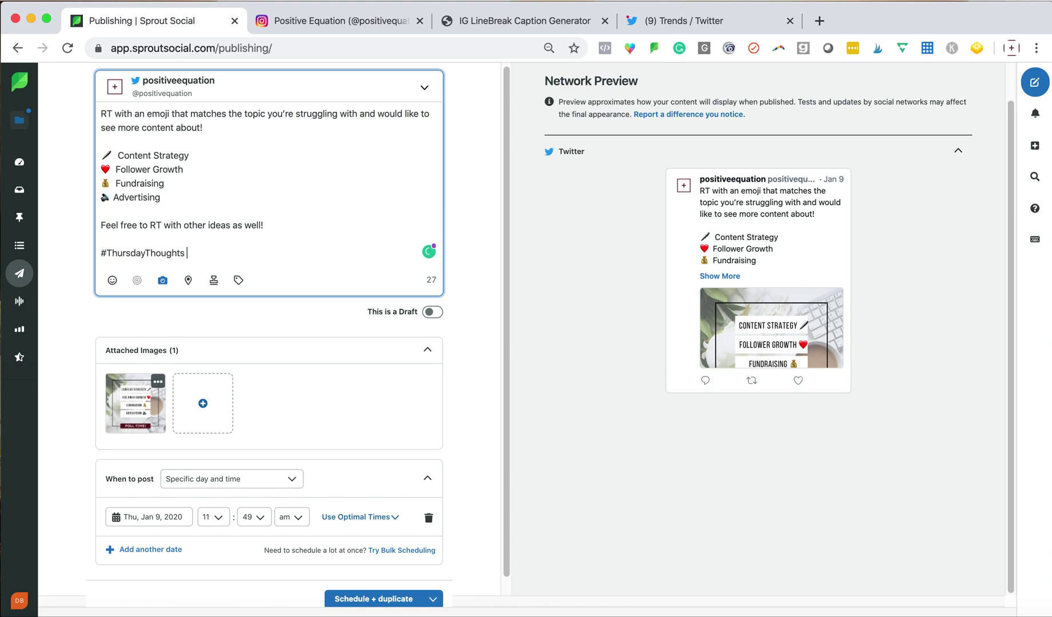
pyautogui.write('#Socialmedia')
pyautogui.press('BackSpace')
pyautogui.press('BackSpace')
pyautogui.press('BackSpace')
pyautogui.press('BackSpace')
pyautogui.press('BackSpace')
pyautogui.write('Media')
pyautogui.scroll(-1, 297, 247)
pyautogui.click(717, 276)
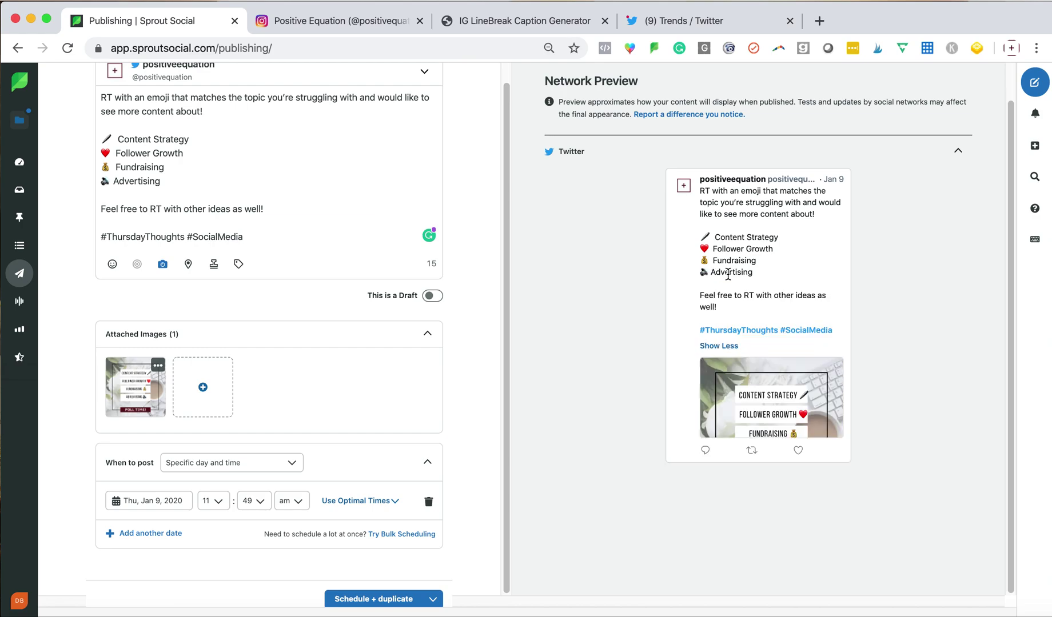
pyautogui.click(725, 346)
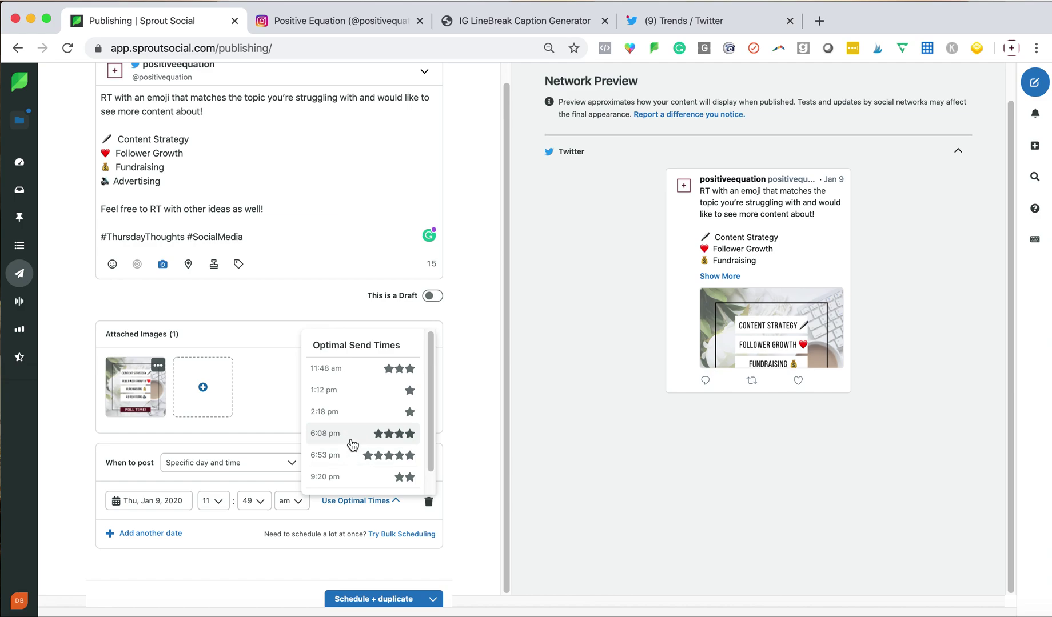
# - Set the tweet to the optimal 11:48 am slot and schedule it without duplicating
pyautogui.click(355, 370)
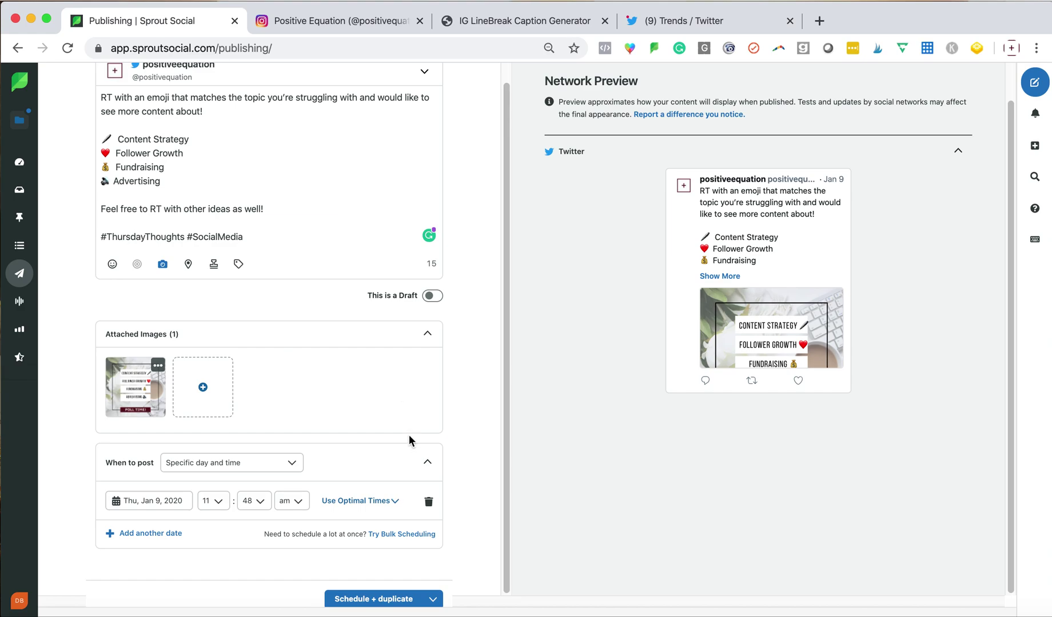
pyautogui.click(434, 601)
pyautogui.click(433, 485)
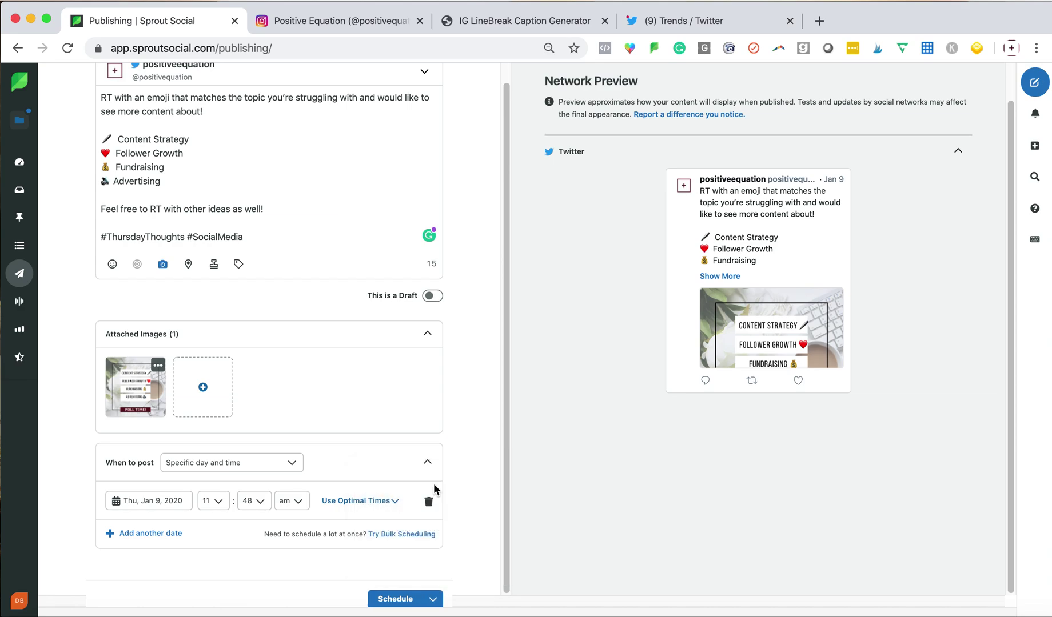
pyautogui.click(399, 601)
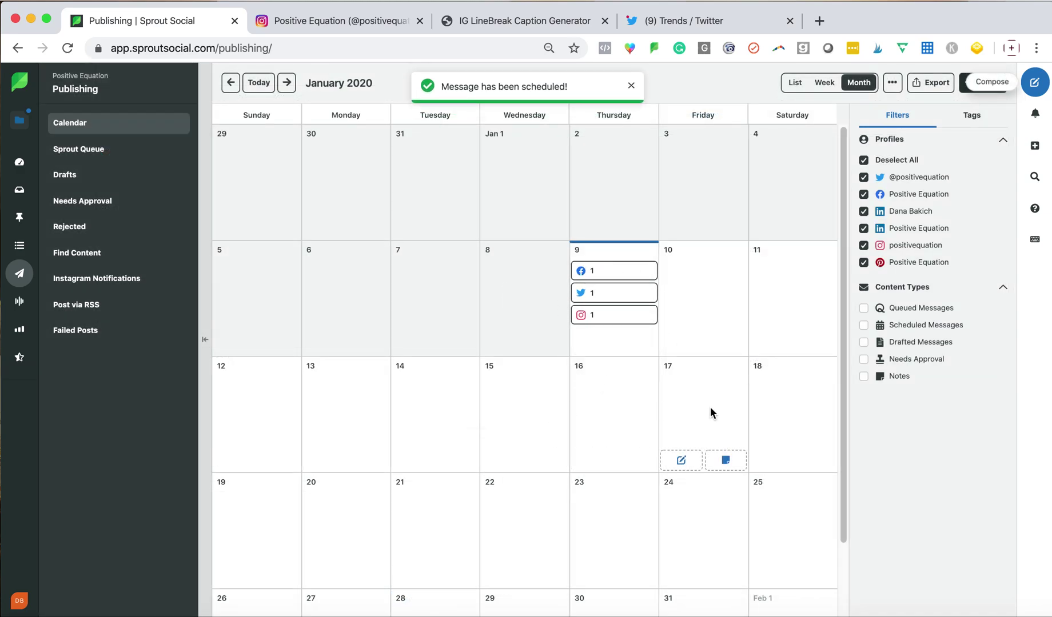
# - Preview the Jan 9 Facebook post, then switch to week view filtered to Scheduled Messages
pyautogui.click(616, 276)
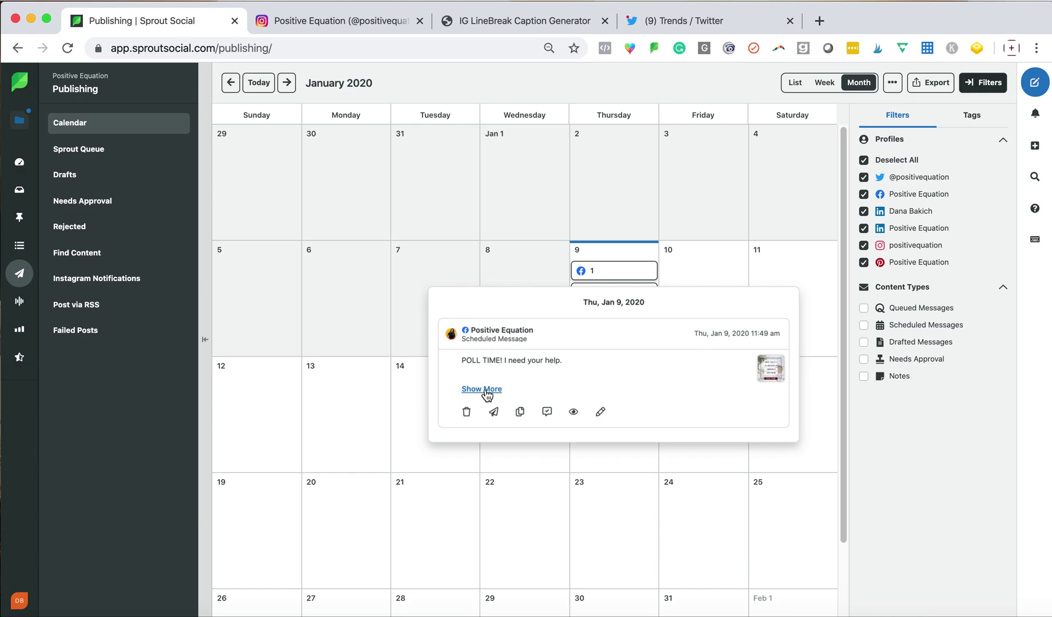
pyautogui.click(703, 244)
pyautogui.click(824, 84)
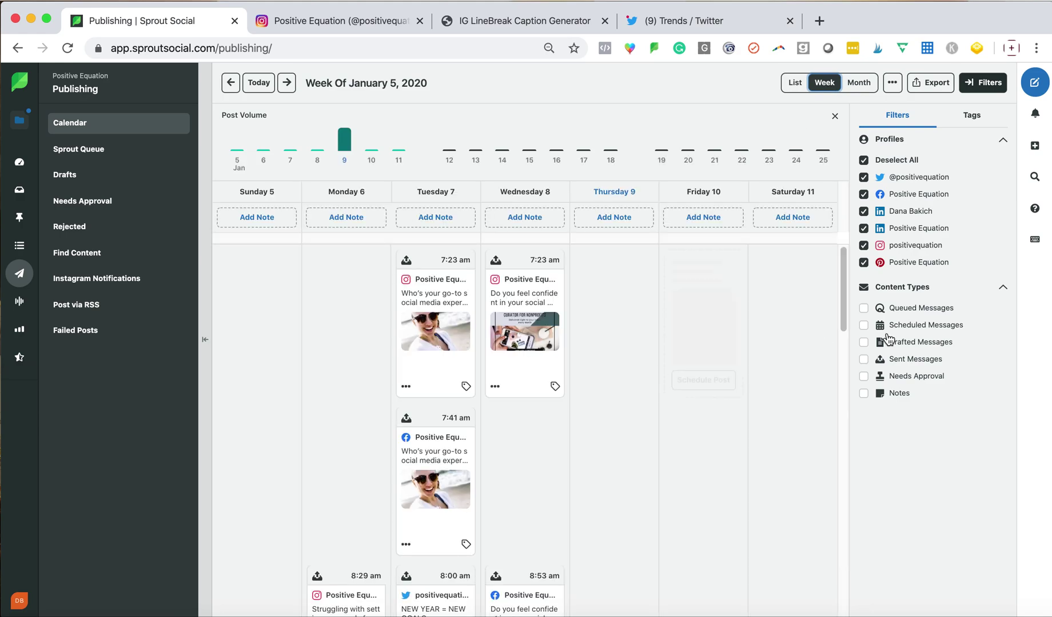
pyautogui.click(864, 326)
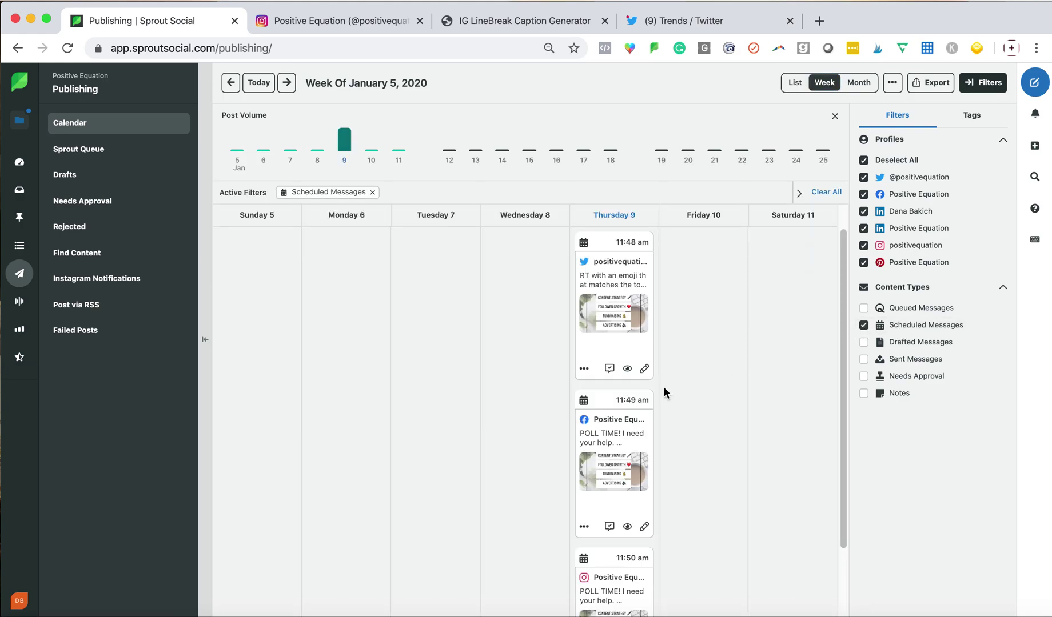
pyautogui.scroll(-2, 612, 473)
pyautogui.scroll(2, 612, 474)
pyautogui.click(794, 83)
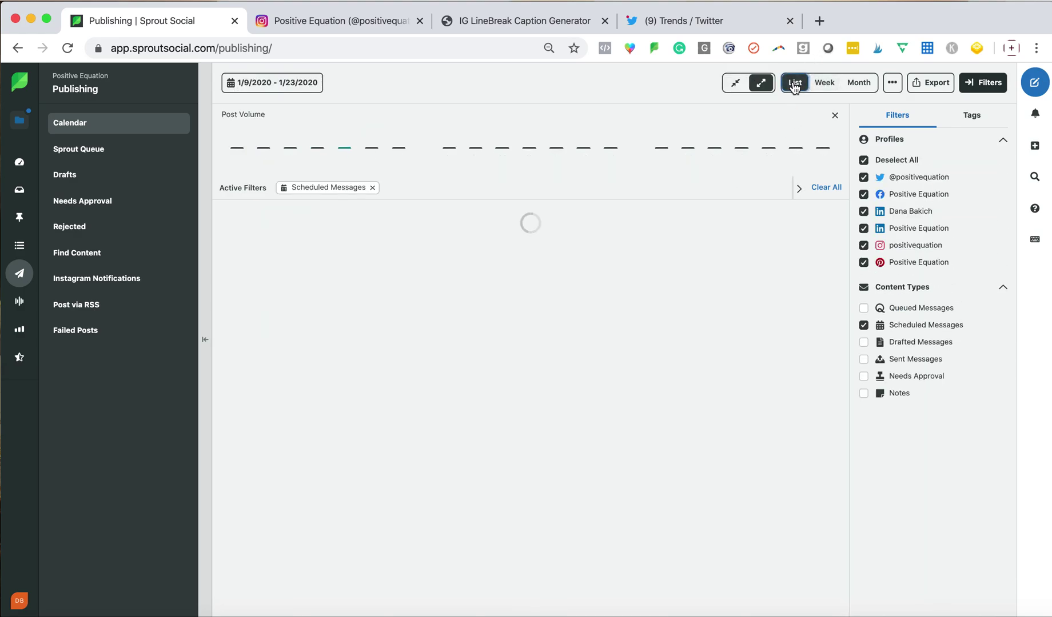
pyautogui.scroll(-6, 680, 412)
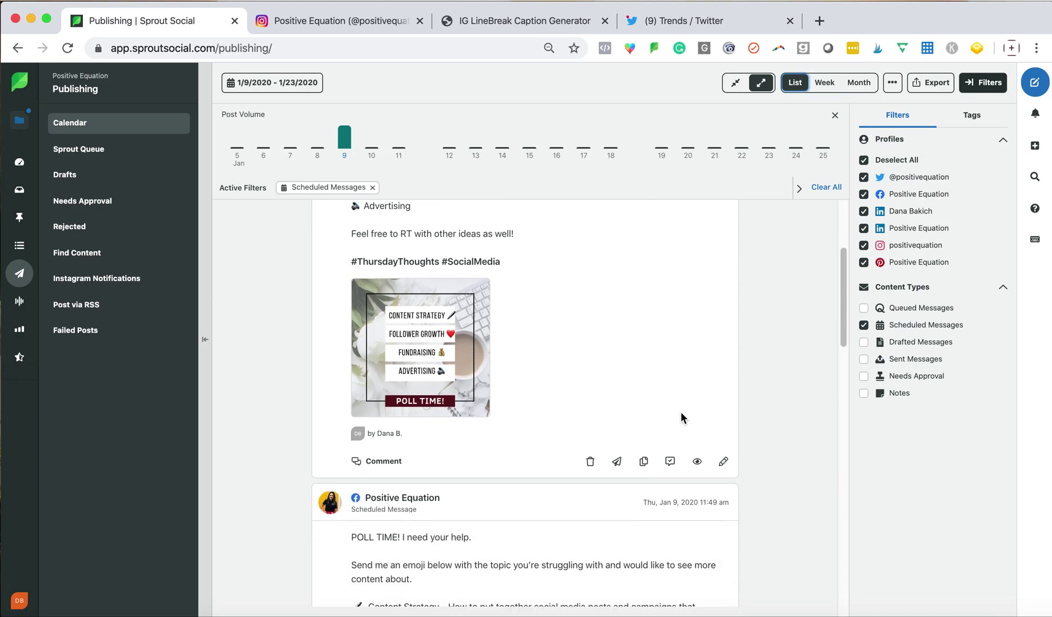
pyautogui.scroll(6, 680, 411)
pyautogui.scroll(-7, 551, 403)
pyautogui.scroll(3, 551, 404)
pyautogui.scroll(-6, 551, 403)
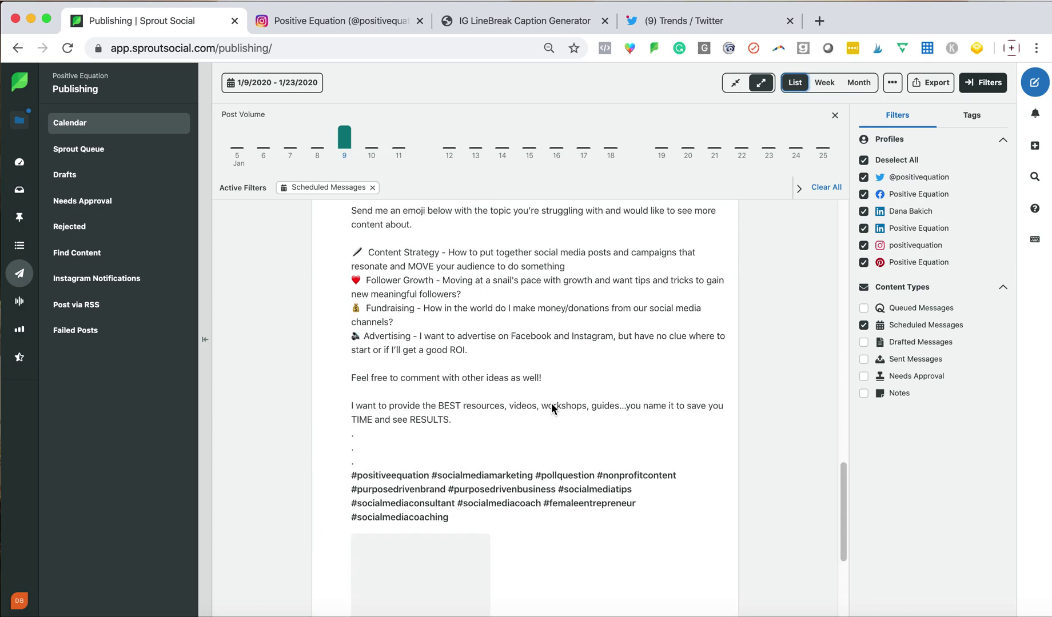
pyautogui.scroll(-2, 552, 404)
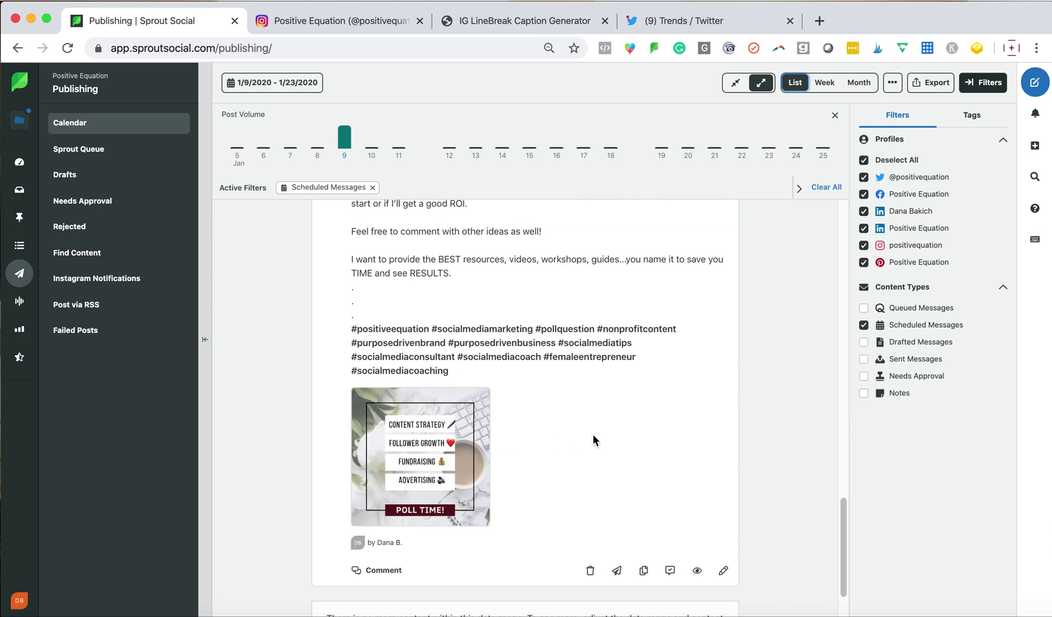
pyautogui.scroll(1, 593, 436)
pyautogui.scroll(-10, 592, 434)
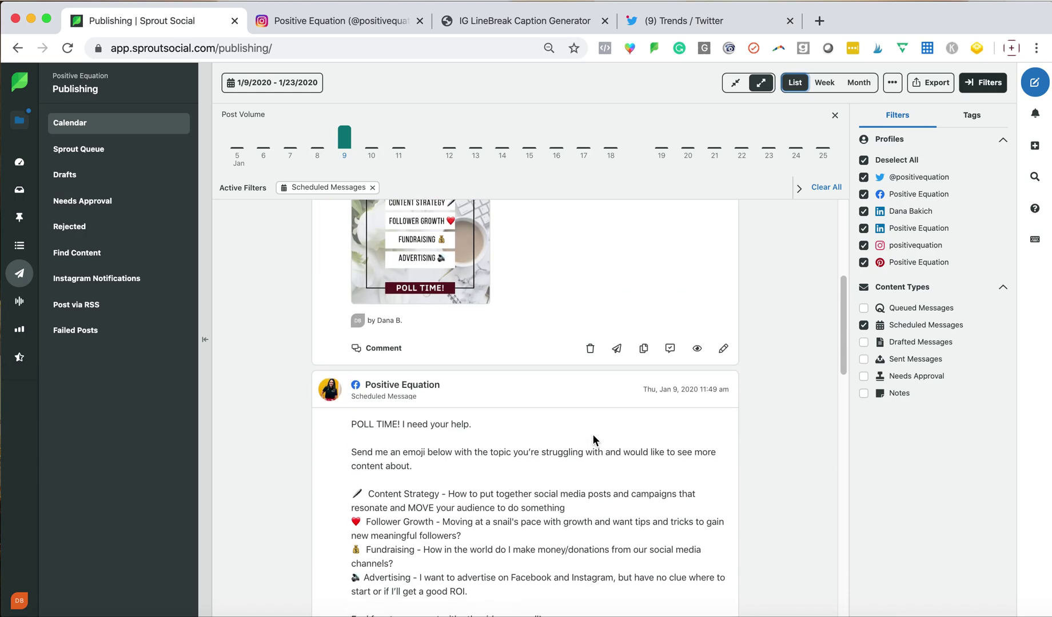
pyautogui.scroll(2, 592, 433)
pyautogui.scroll(4, 592, 437)
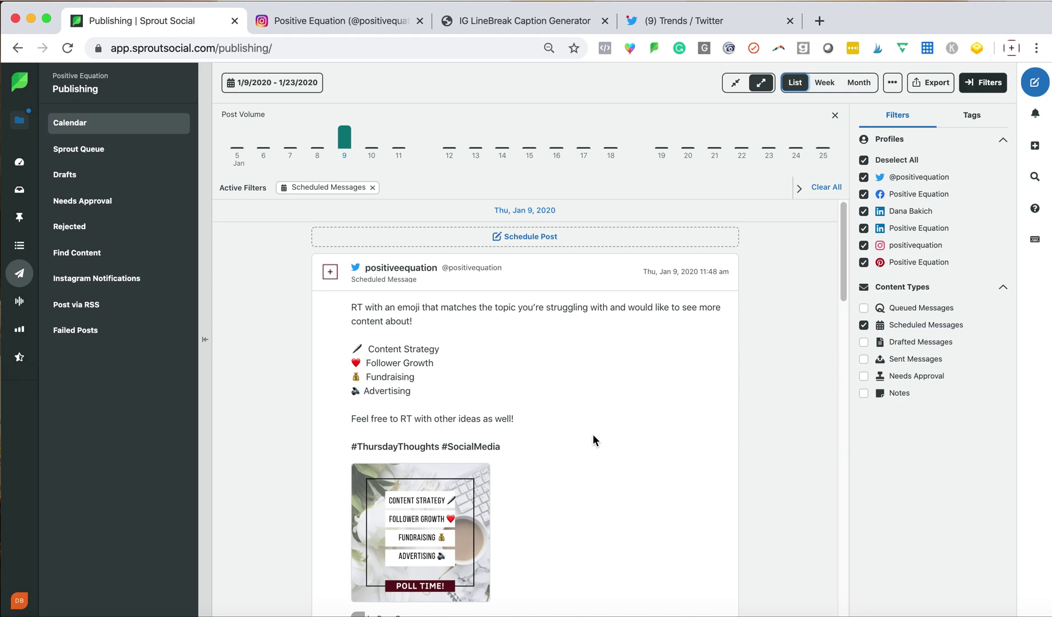